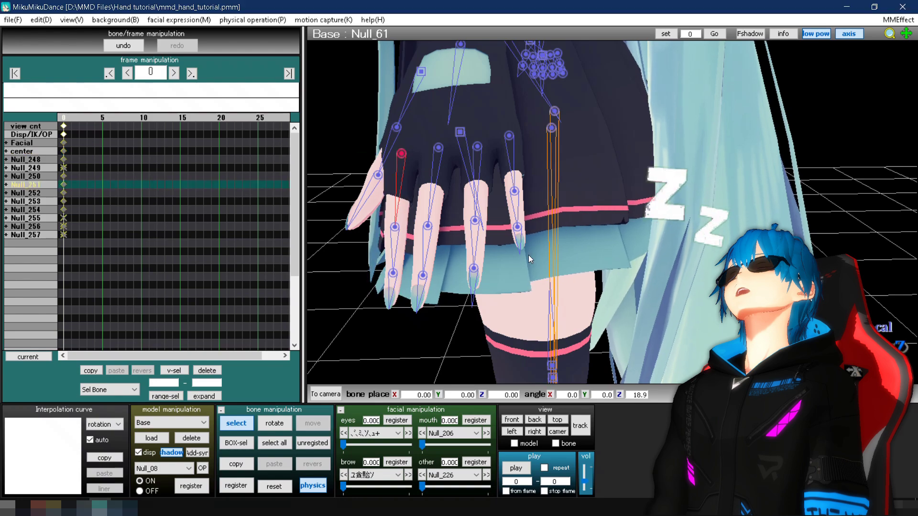
Bend the next finger joint inward until its angle Z reads 52.1
left_click_drag(394, 227, 439, 150)
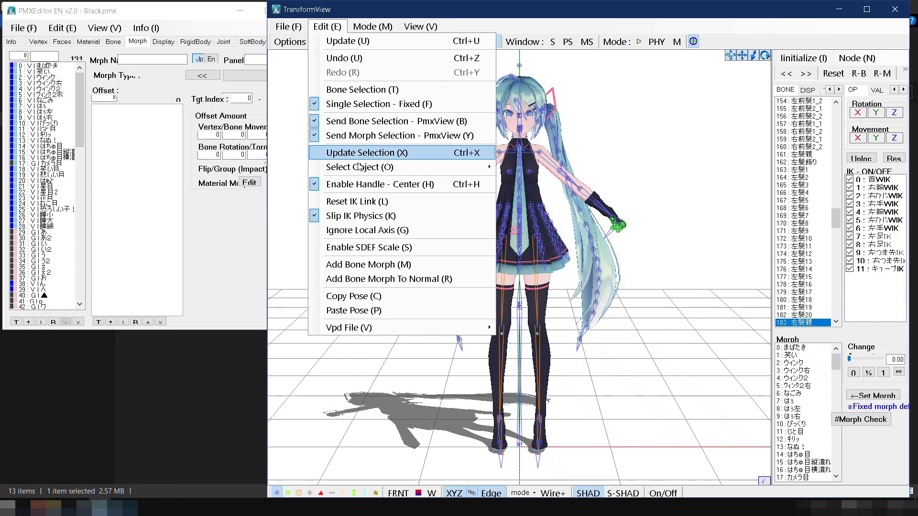
In TransformView, add the current hand pose as a new bone morph and confirm it
left_click(358, 264)
left_click(473, 298)
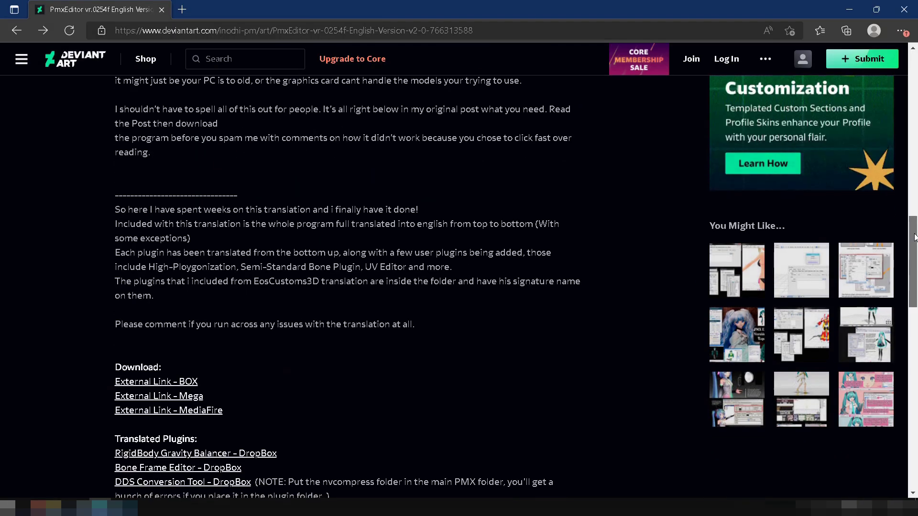
Open PMX Editor's MediaFire download, then bring up the GripsX2 plug-in's web page
left_click(214, 411)
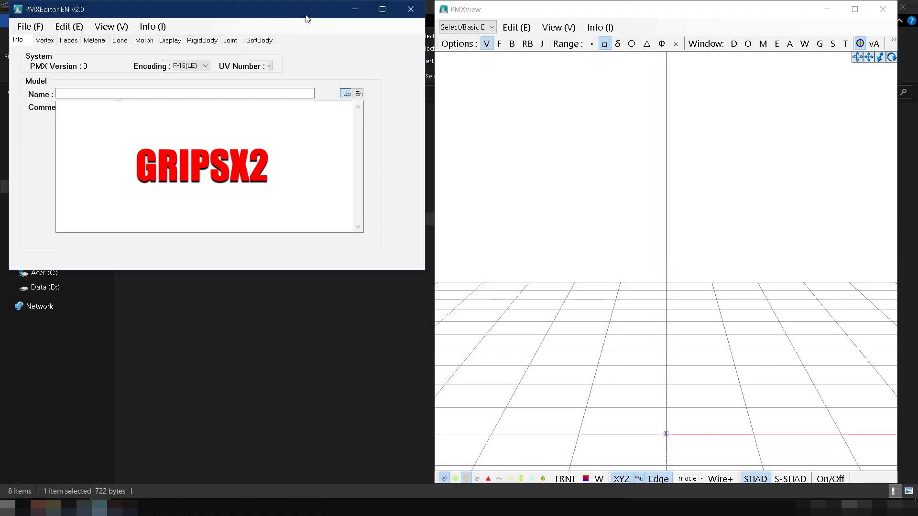
left_click(69, 26)
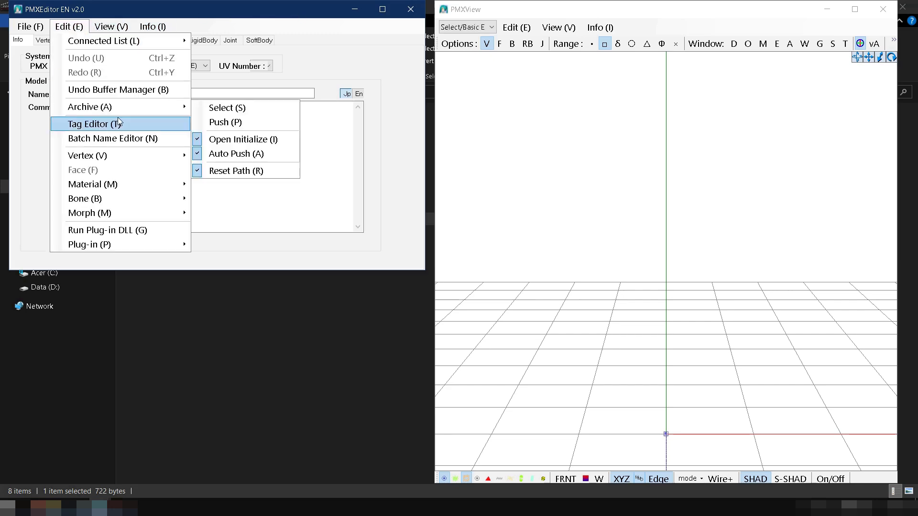
mouse_move(156, 245)
mouse_move(231, 291)
mouse_move(407, 333)
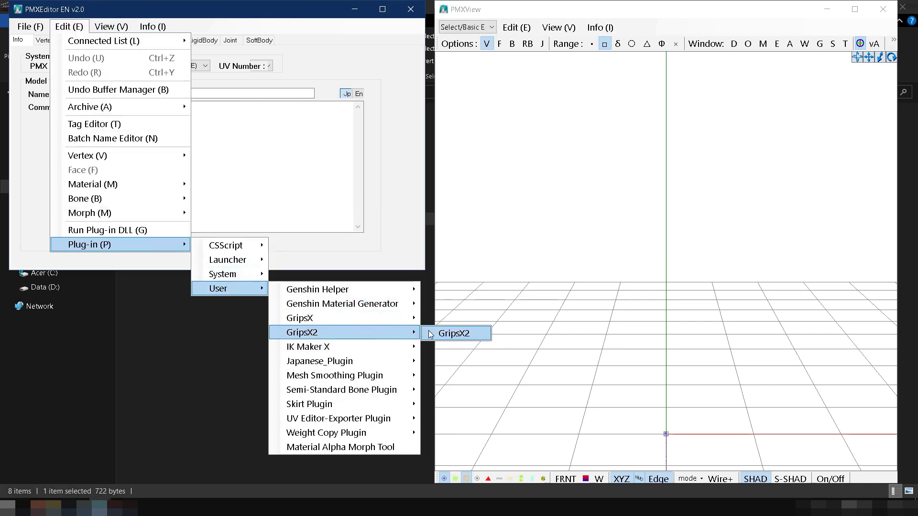
left_click(436, 335)
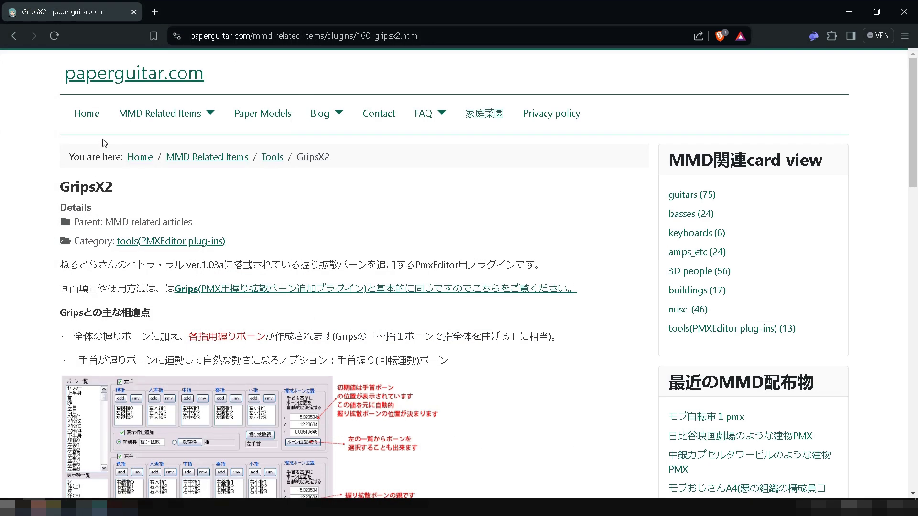
Open the gripsx2 download and accept its license conditions to download it
scroll(113, 201, "down", 20)
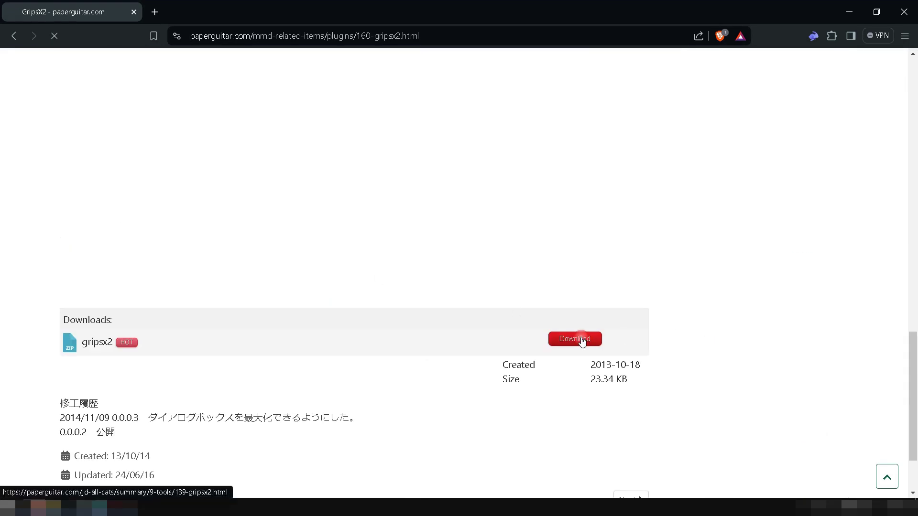
left_click(581, 339)
scroll(329, 280, "down", 7)
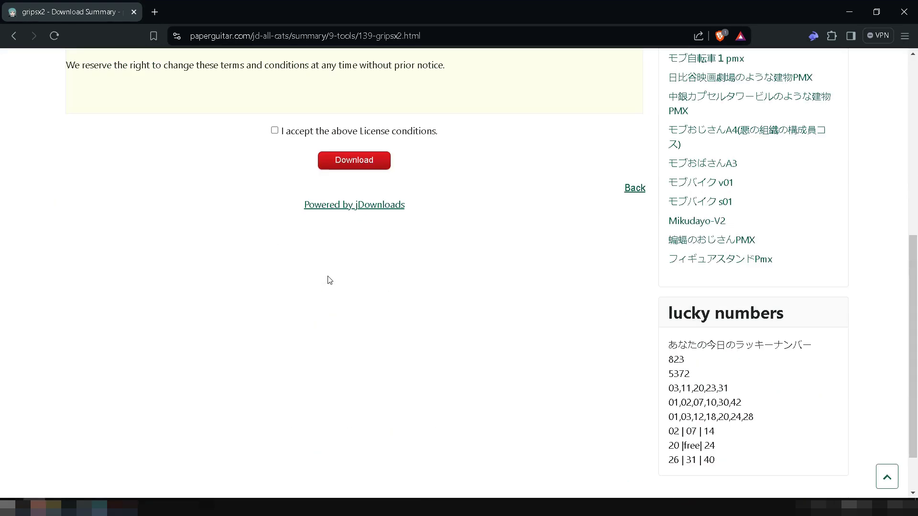
left_click(274, 131)
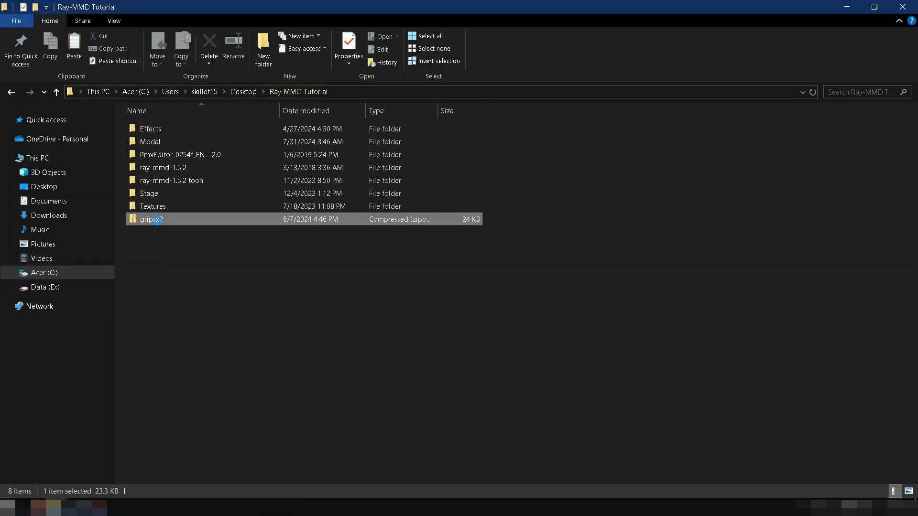
Cut gripsx2.zip and go to PmxEditor_0254f_EN - 2.0 > _plugin > User
right_click(157, 220)
left_click(181, 398)
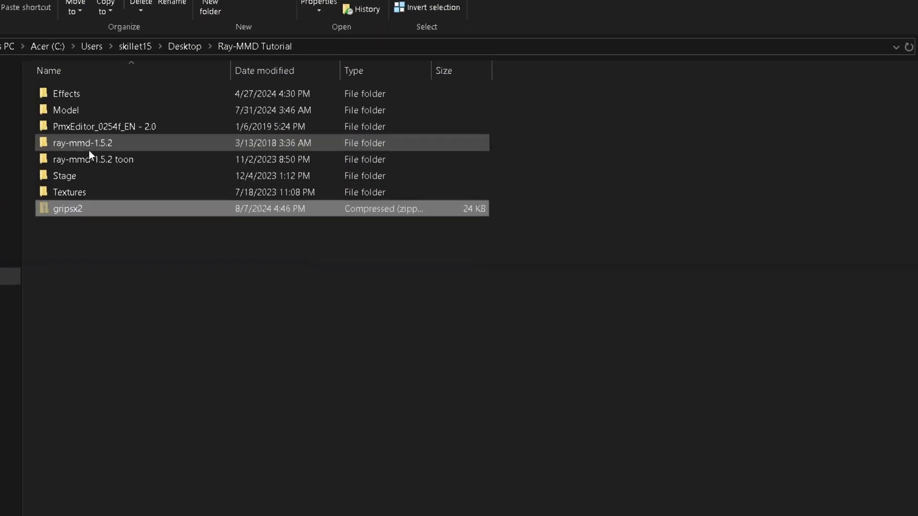
left_click(173, 154)
double_click(73, 118)
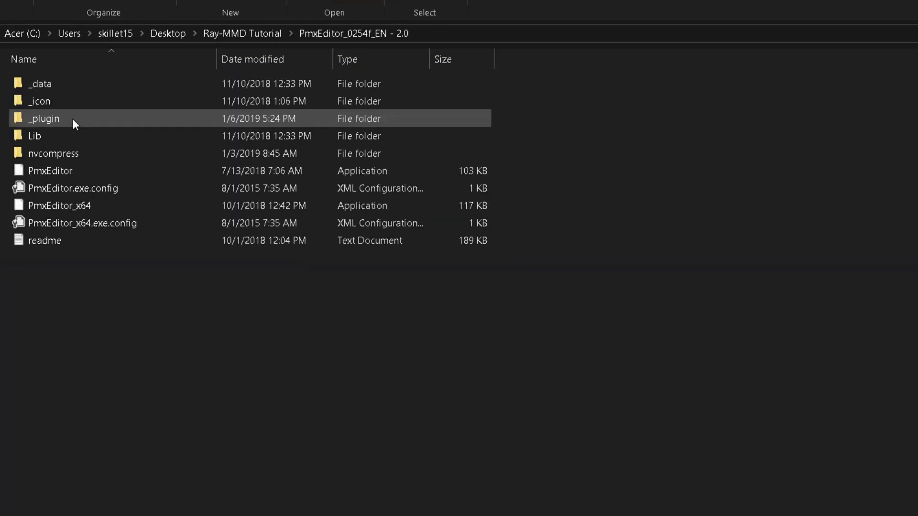
double_click(72, 119)
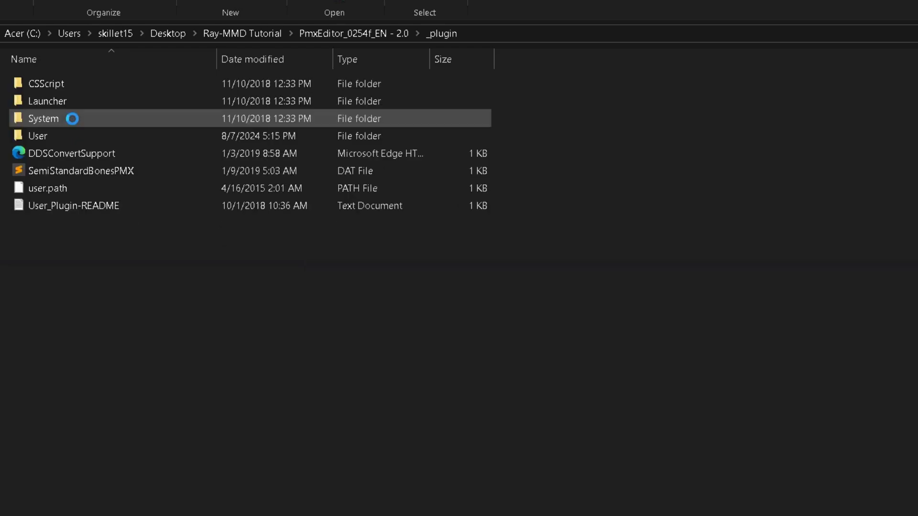
double_click(69, 136)
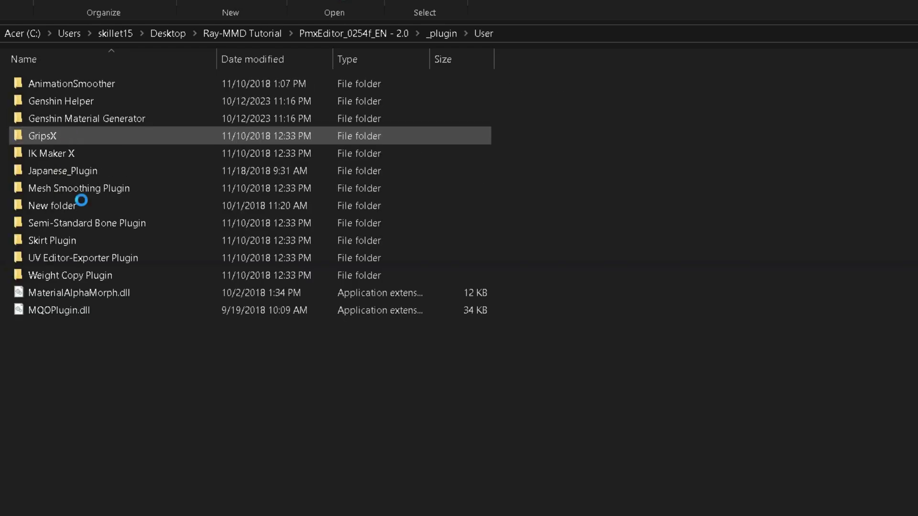
Create a GripsX2 folder inside User and paste the gripsx2 zip into it
right_click(104, 369)
mouse_move(370, 327)
left_click(429, 331)
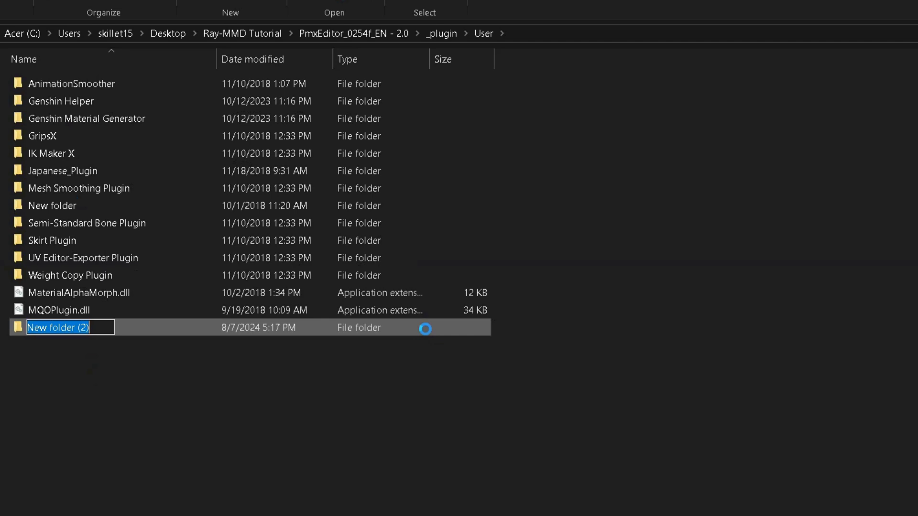
type("GripsX2")
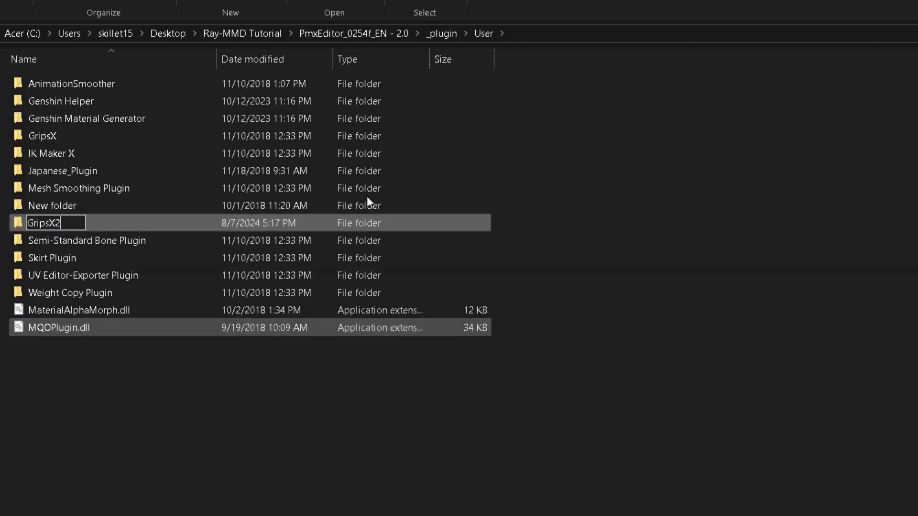
key("Return")
double_click(82, 151)
right_click(94, 145)
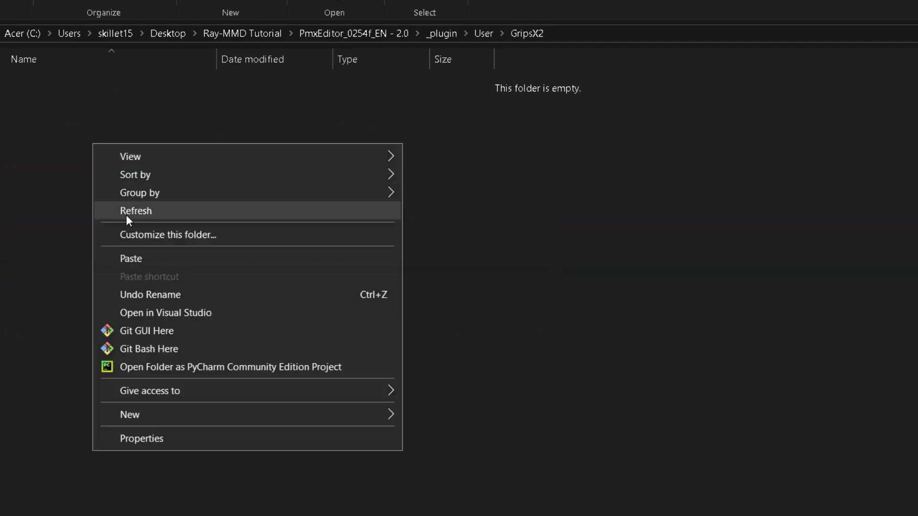
left_click(131, 258)
Start downloading the Sour Miku model from BowlRoll
right_click(73, 84)
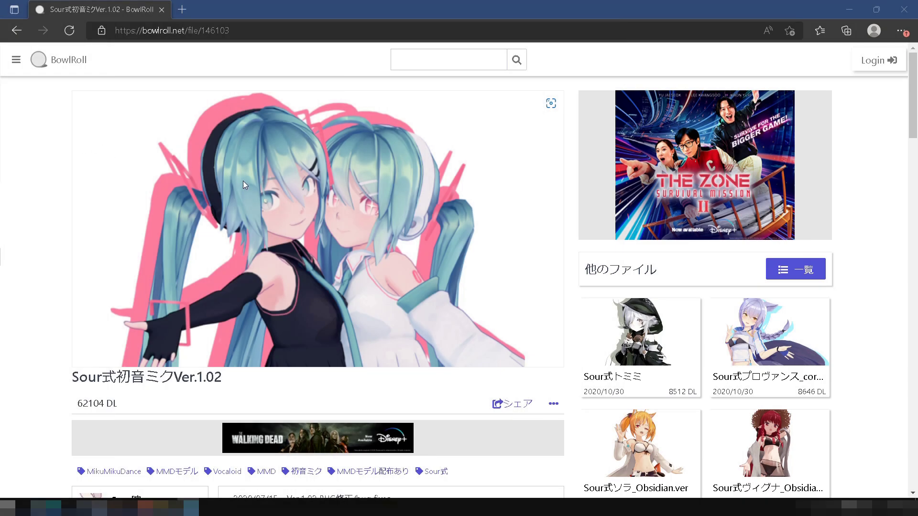
scroll(243, 181, "down", 10)
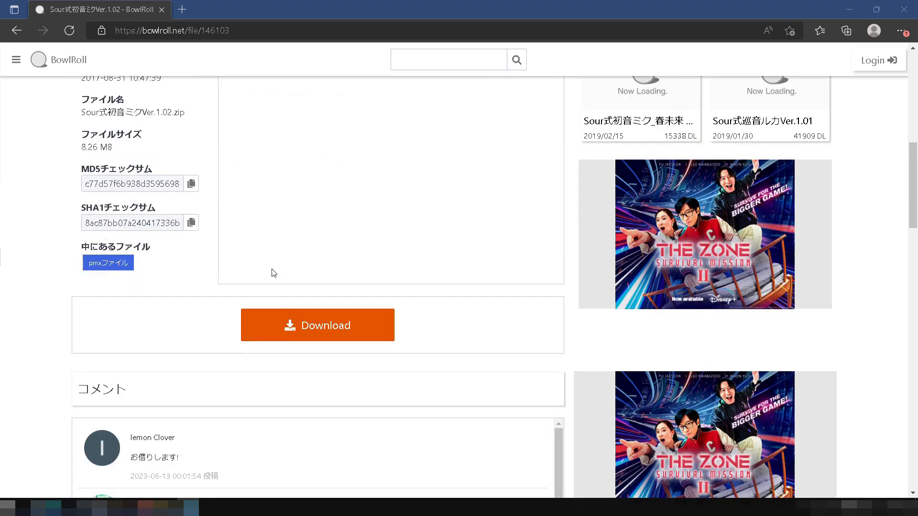
left_click(291, 326)
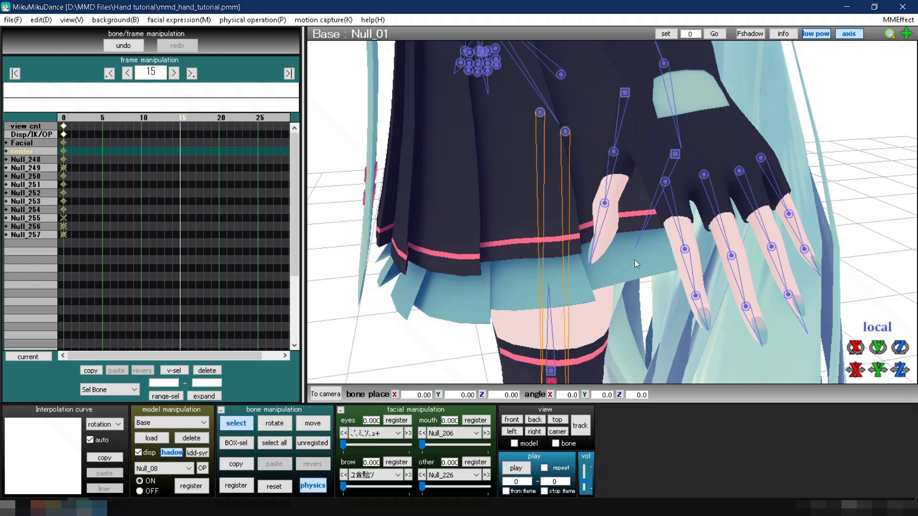
Rotate finger bone Null_61 around local Z until angle Z reads 30.6
left_click(667, 180)
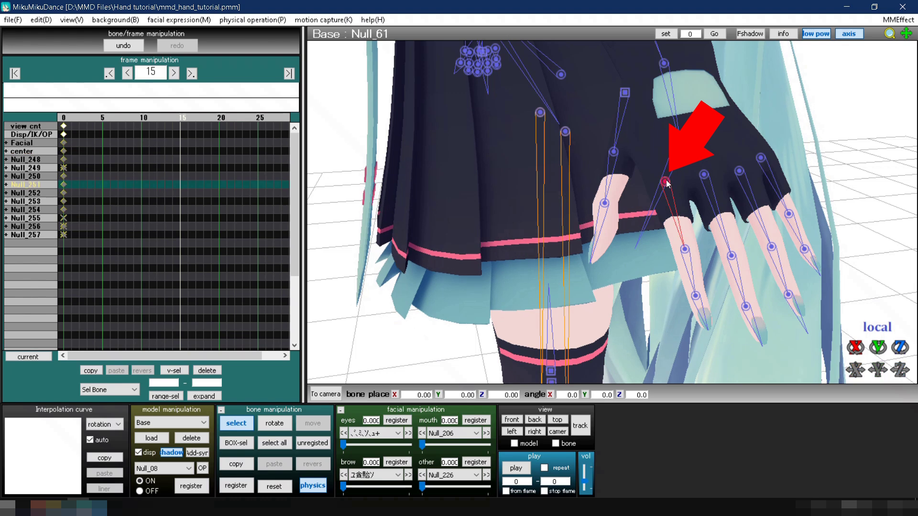
left_click_drag(900, 343, 913, 343)
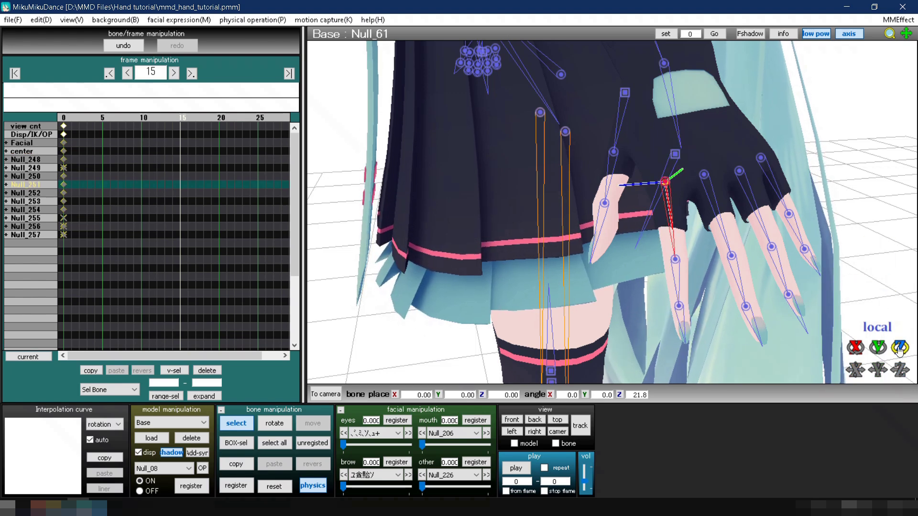
left_click(272, 423)
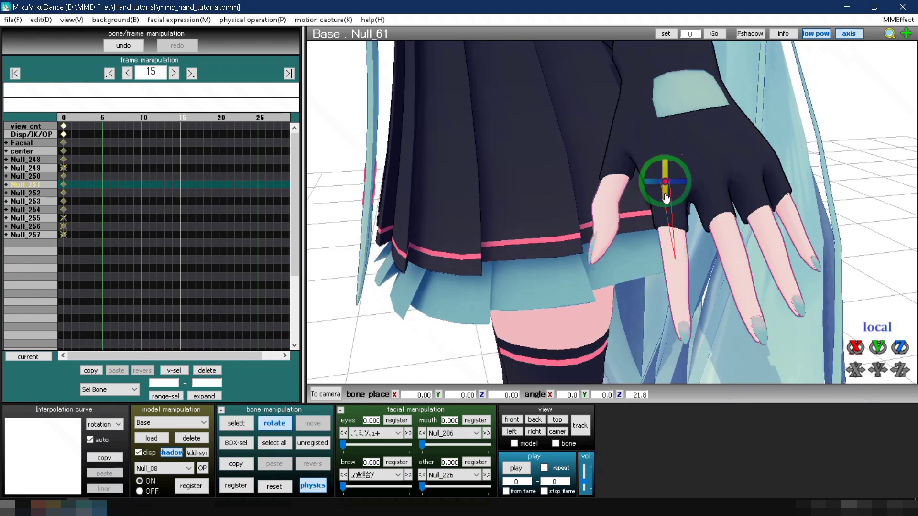
left_click_drag(665, 193, 660, 204)
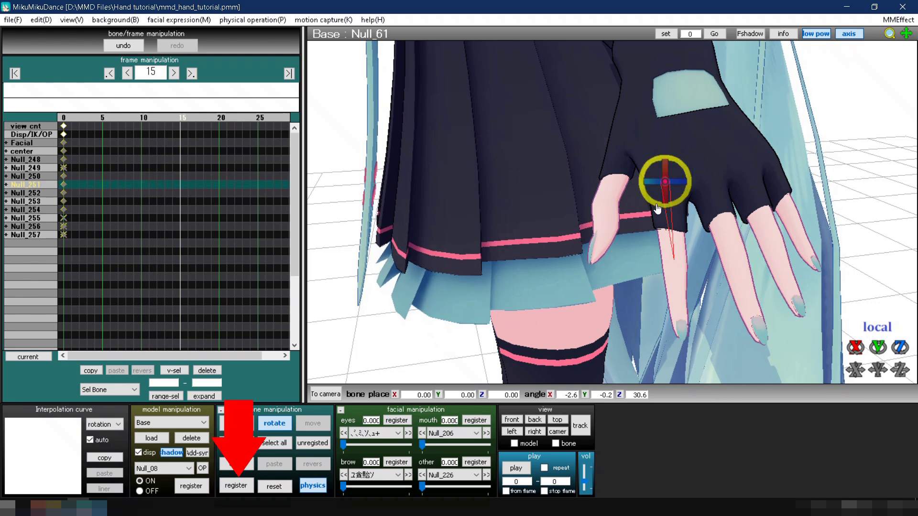
Register the pose at frame 15, bend Null_61 and Null_62 further inward, and register again
left_click(248, 484)
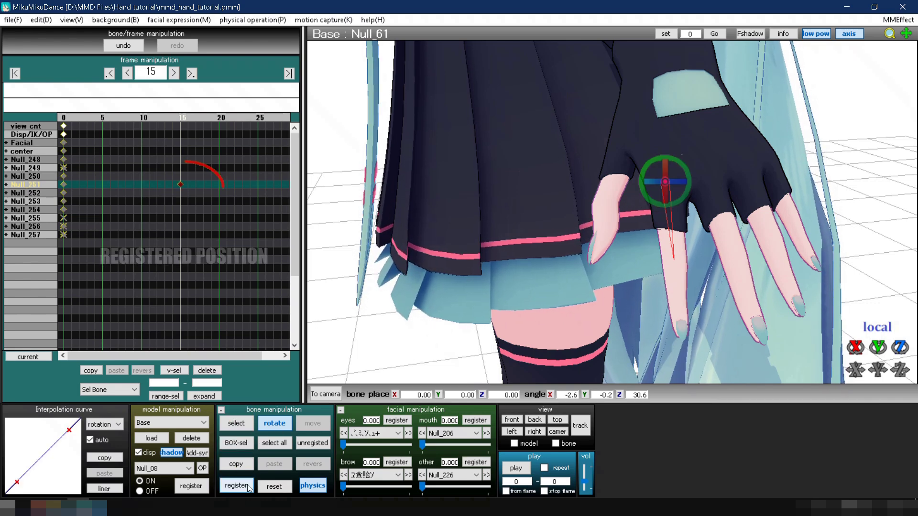
left_click(248, 424)
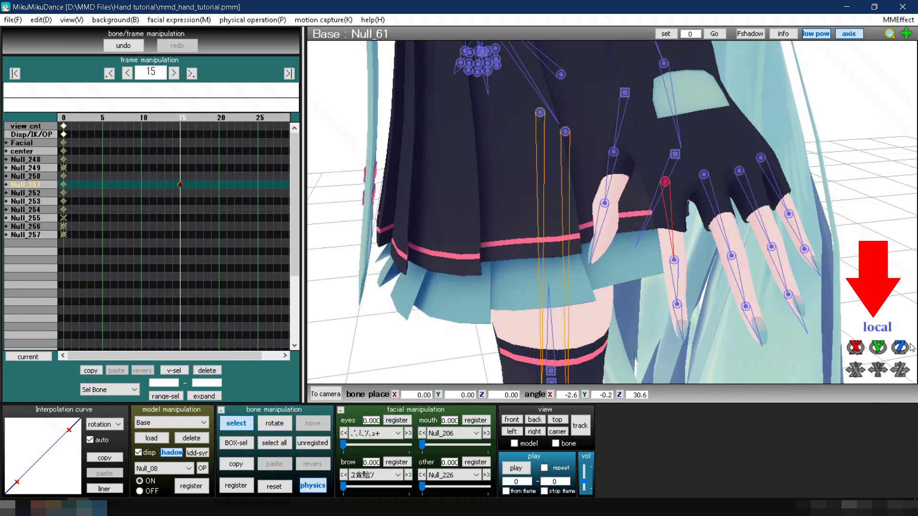
left_click_drag(901, 347, 621, 311)
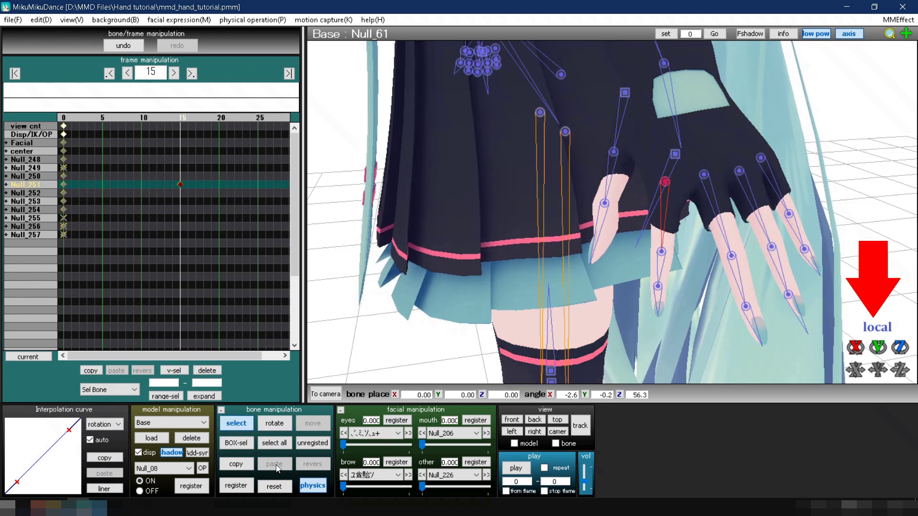
left_click(661, 251)
left_click_drag(900, 347, 622, 330)
left_click(236, 485)
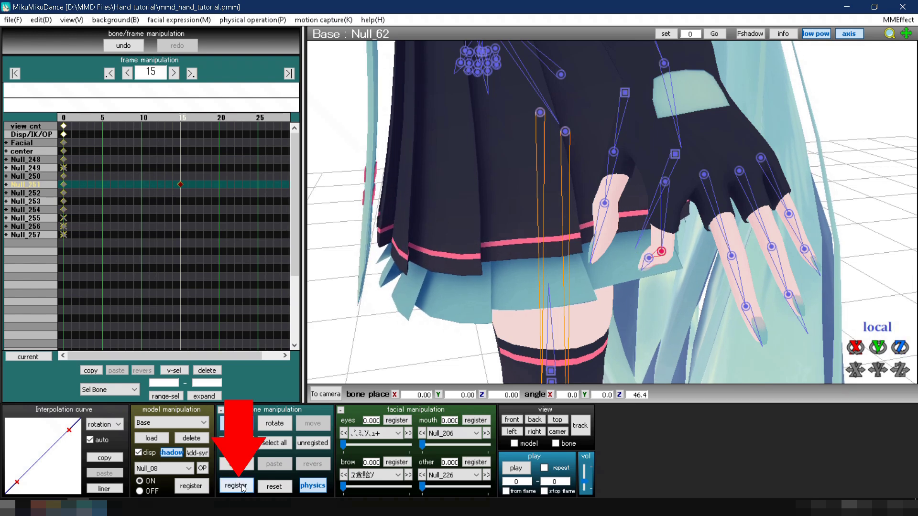
Bend the ring finger's base, middle and tip joints inward
left_click_drag(900, 348, 621, 330)
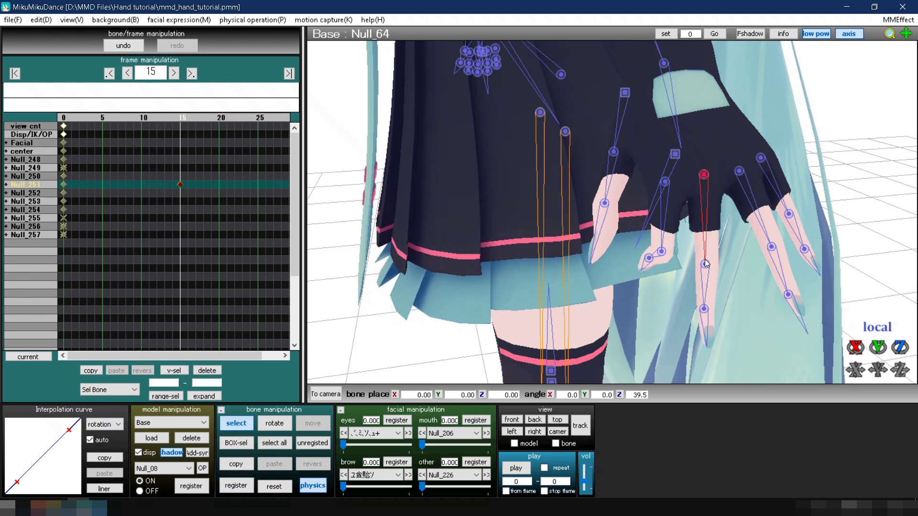
left_click(731, 256)
left_click_drag(900, 347, 693, 334)
left_click(689, 283)
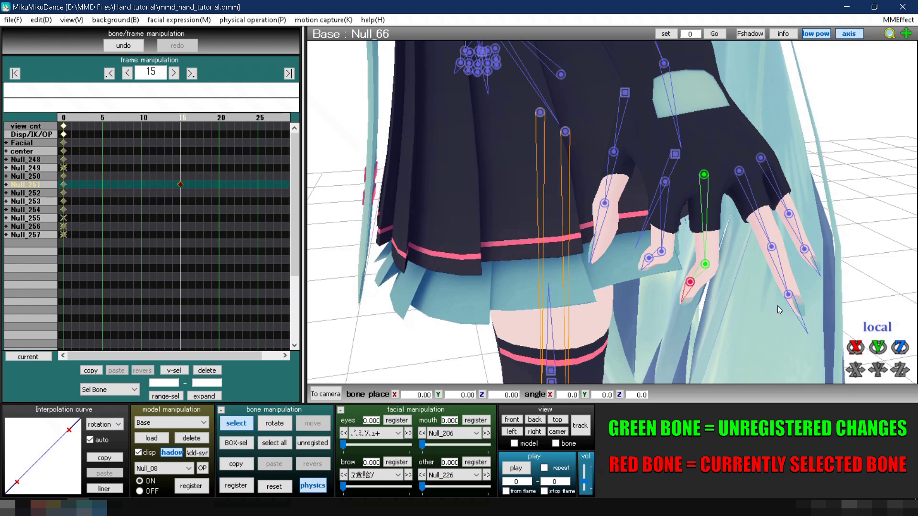
left_click_drag(900, 347, 732, 277)
Bend the middle fingertip Null_69 and the pinky's base inward toward the palm
left_click(738, 170)
left_click(749, 257)
left_click(732, 276)
left_click_drag(902, 352, 770, 140)
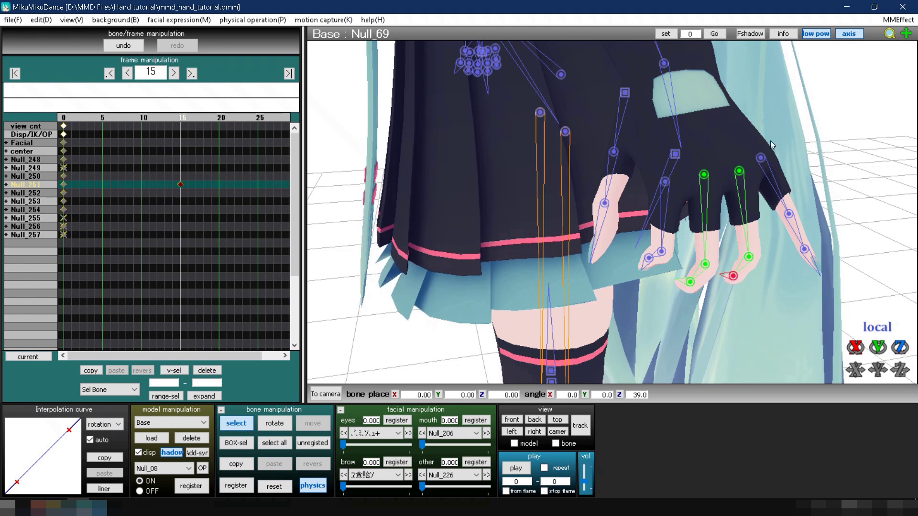
left_click(761, 158)
mouse_move(900, 349)
left_mouse_down()
mouse_move(831, 230)
mouse_move(812, 95)
mouse_move(901, 350)
left_mouse_up()
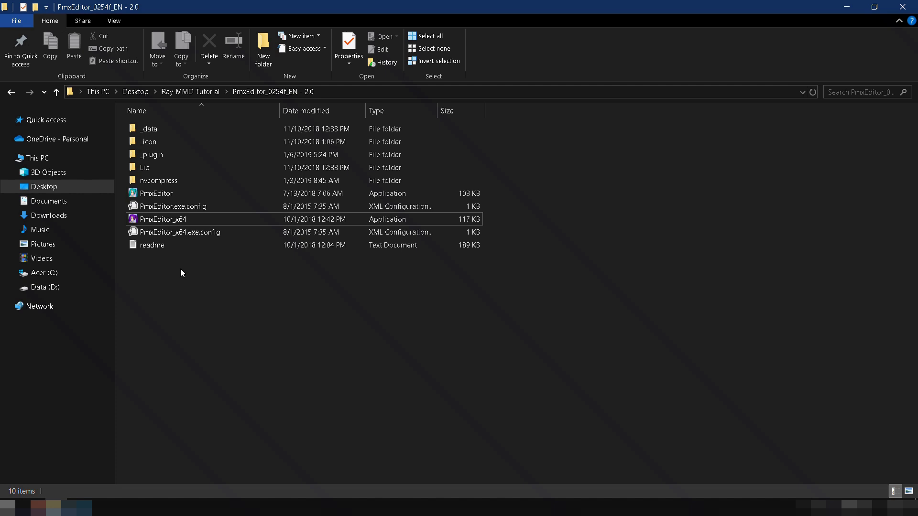
Launch 64-bit PMX Editor and arrange the editor and enlarged 3D preview side by side
double_click(183, 221)
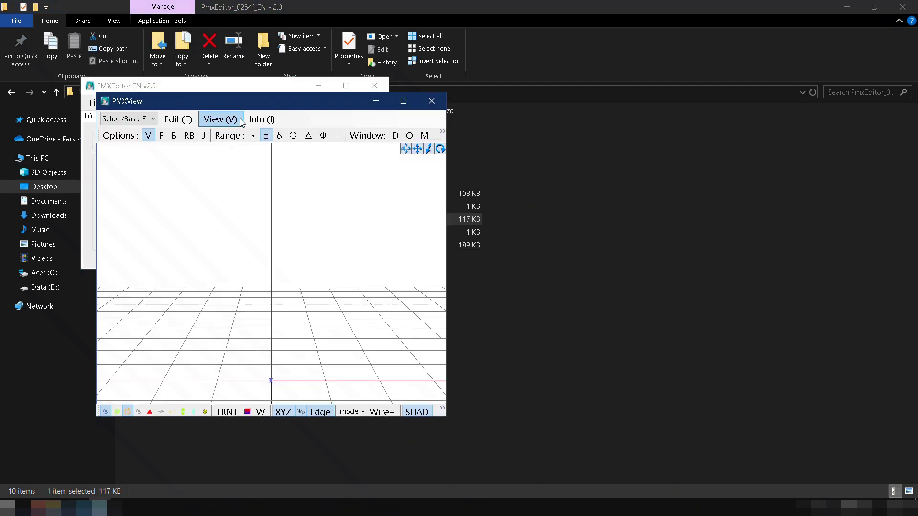
left_click_drag(249, 110, 539, 23)
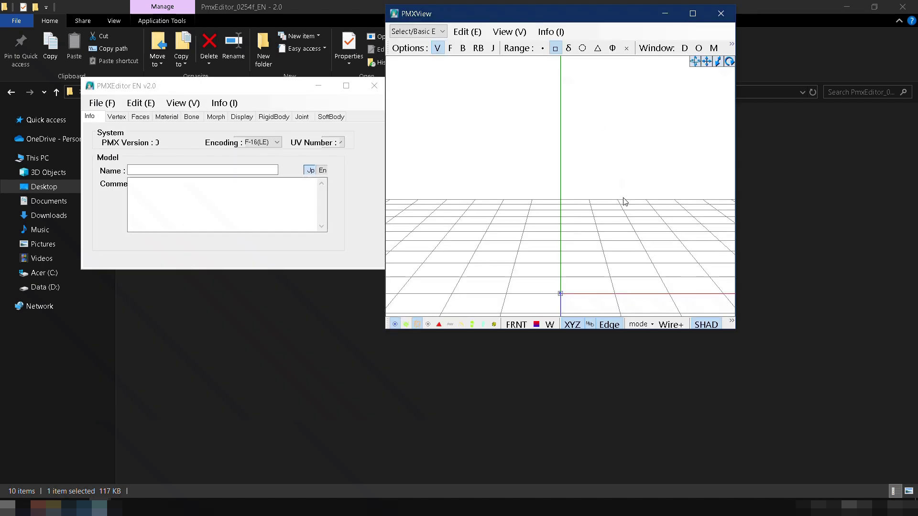
left_click_drag(733, 331, 904, 474)
left_click_drag(205, 85, 176, 26)
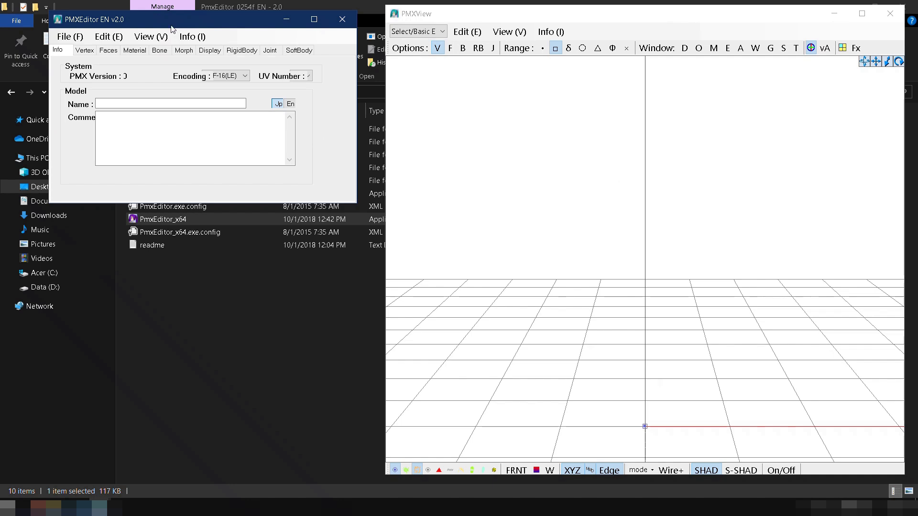
Open the Black.pmx model file
left_click(75, 37)
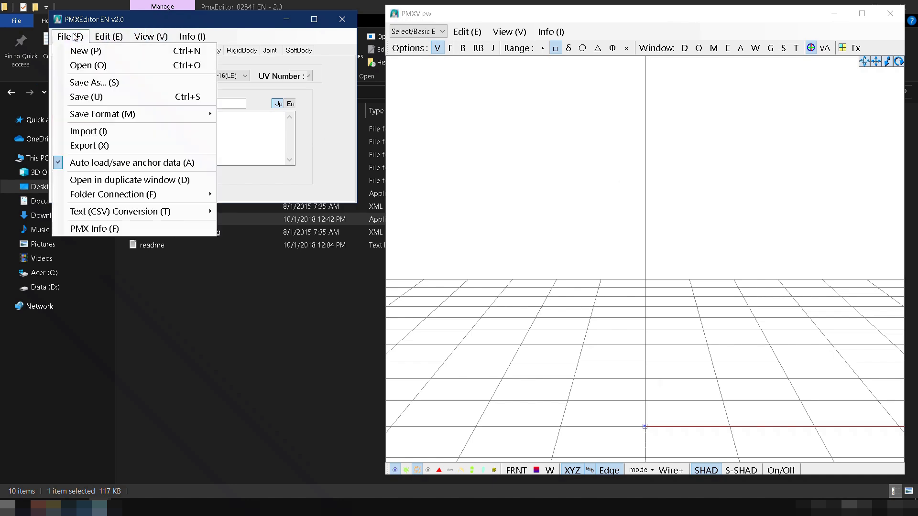
left_click(81, 64)
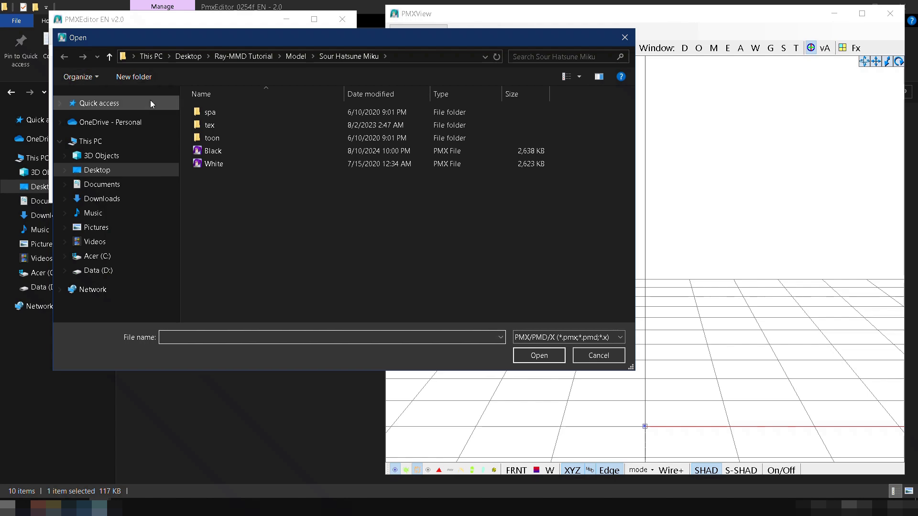
double_click(211, 151)
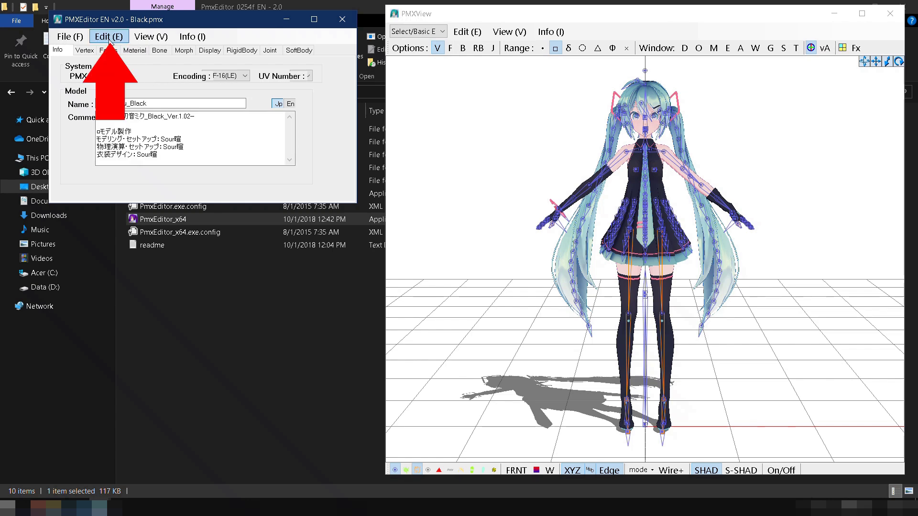
Run the User > GripsX2 plug-in on Black.pmx and confirm creating the grip bones
left_click(109, 40)
mouse_move(218, 257)
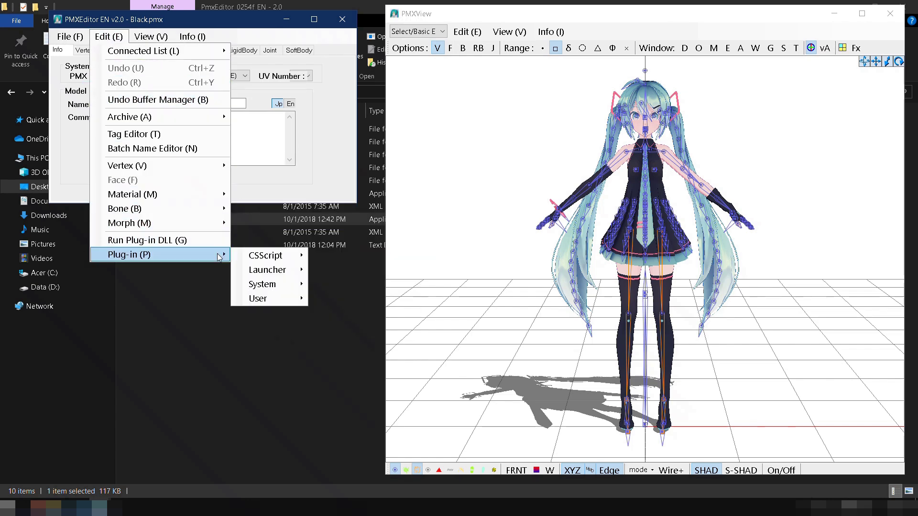
mouse_move(294, 302)
mouse_move(417, 340)
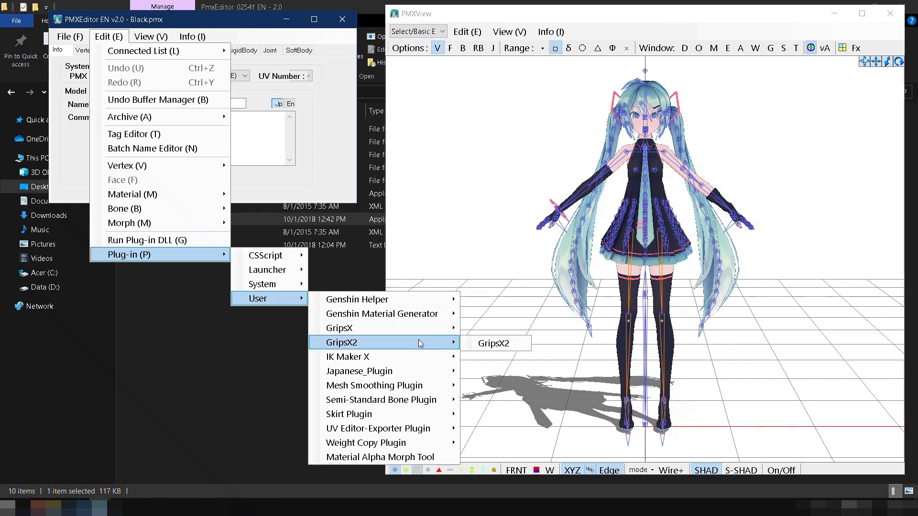
left_click(481, 352)
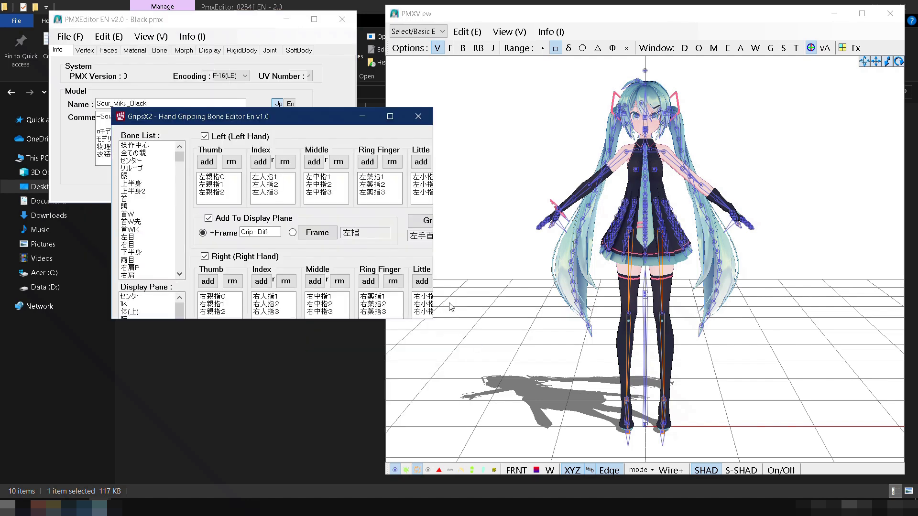
left_click(390, 118)
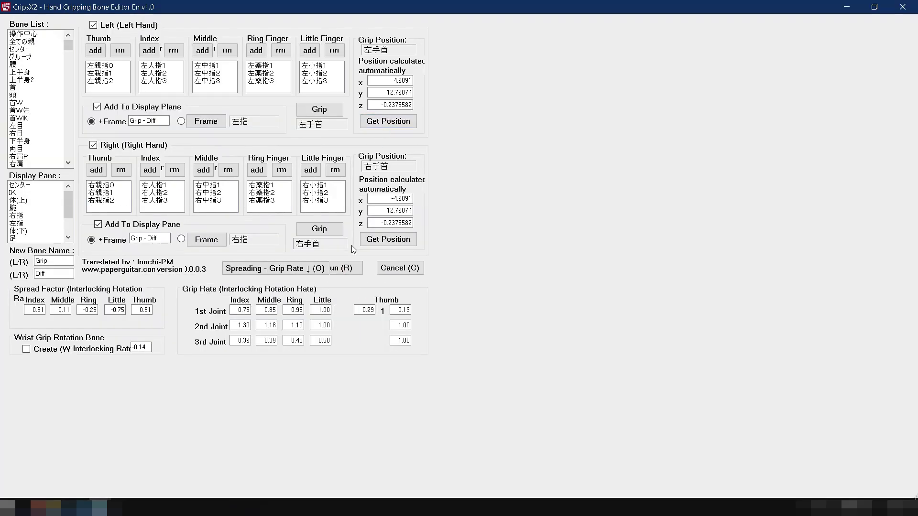
left_click(352, 268)
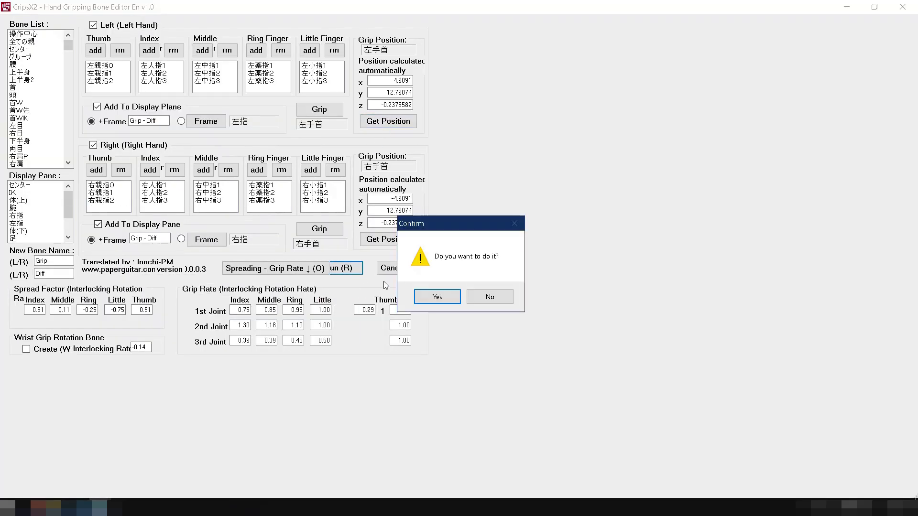
left_click(436, 297)
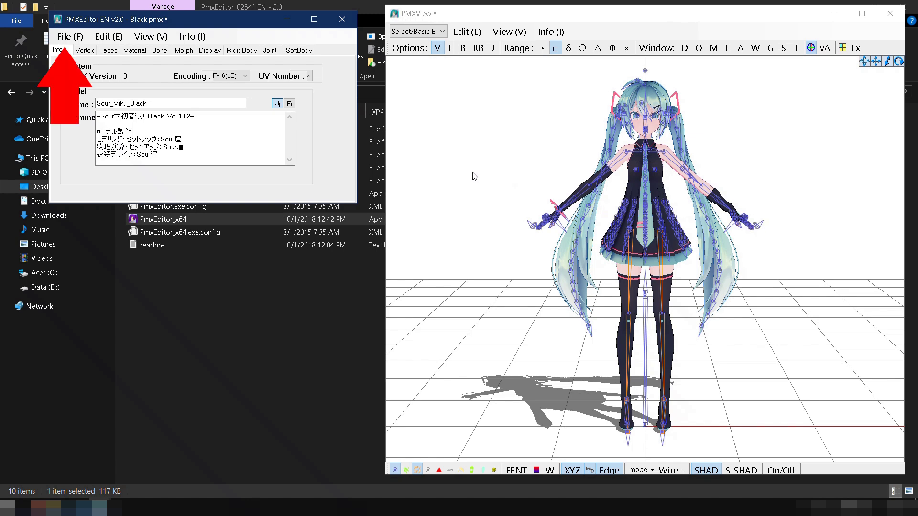
Save the model via Save As under the name Black_with_grips
left_click(69, 37)
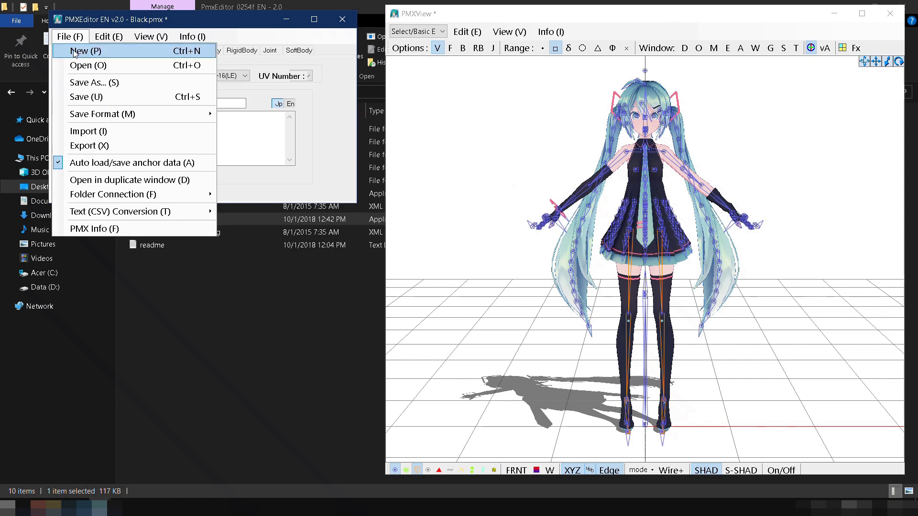
left_click(84, 83)
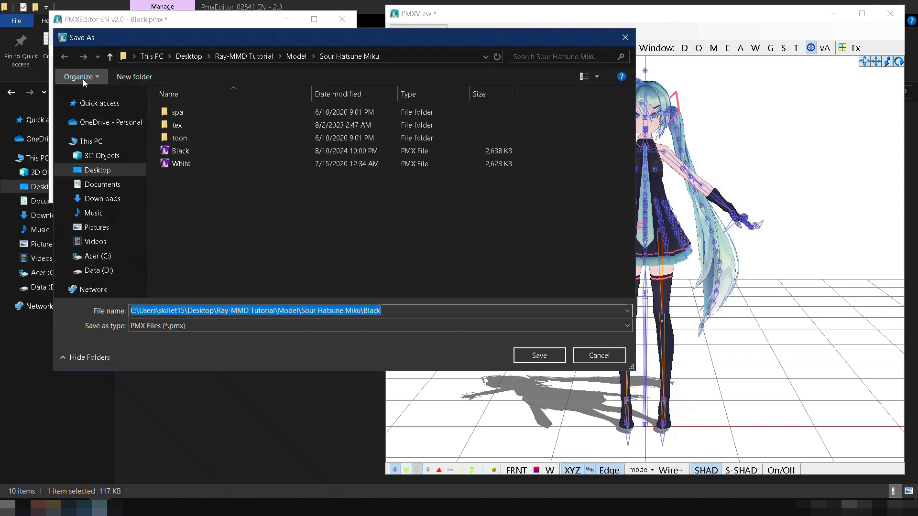
type("Black_with_grips")
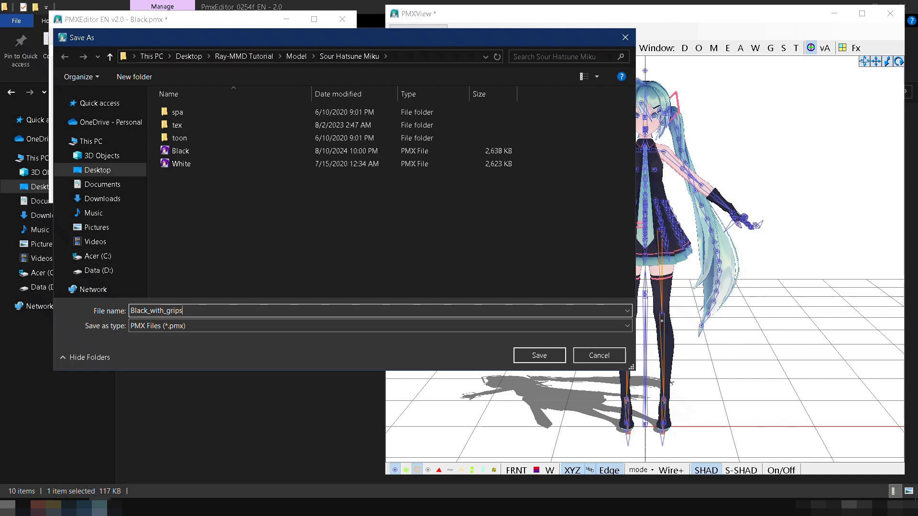
left_click(517, 354)
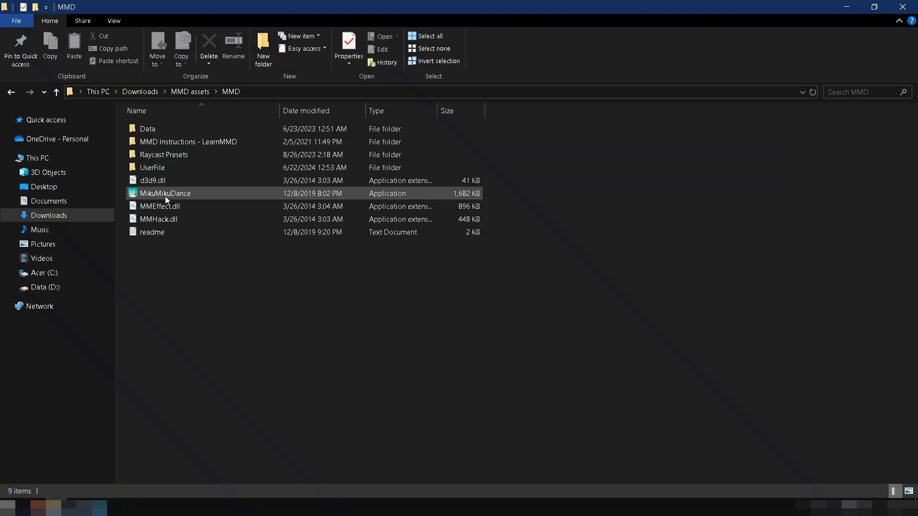
Launch MikuMikuDance and load Black_with_grips.pmx from Model > Sour Hatsune Miku
left_click(167, 193)
double_click(166, 193)
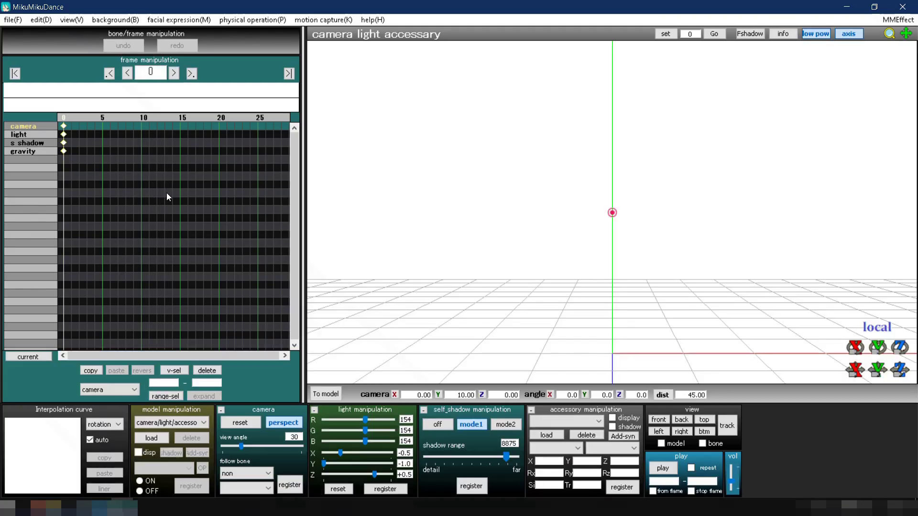
left_click(154, 437)
left_click(214, 54)
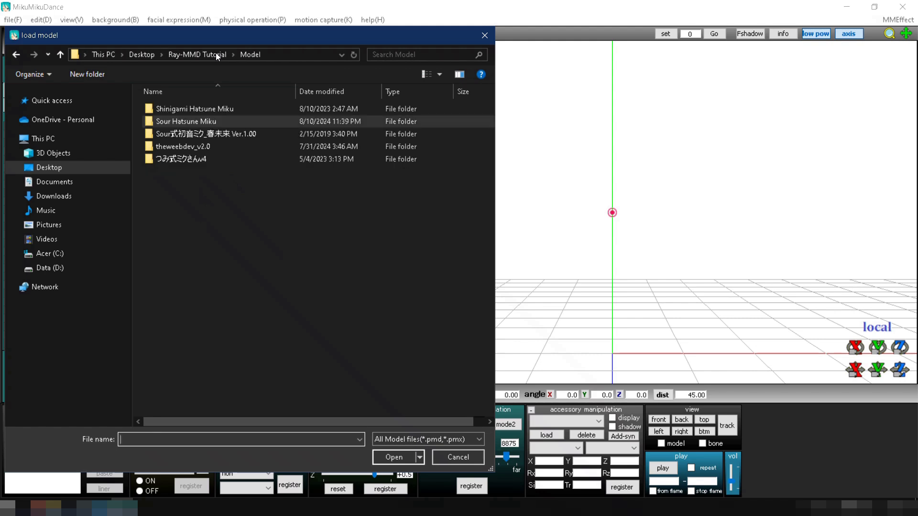
double_click(194, 120)
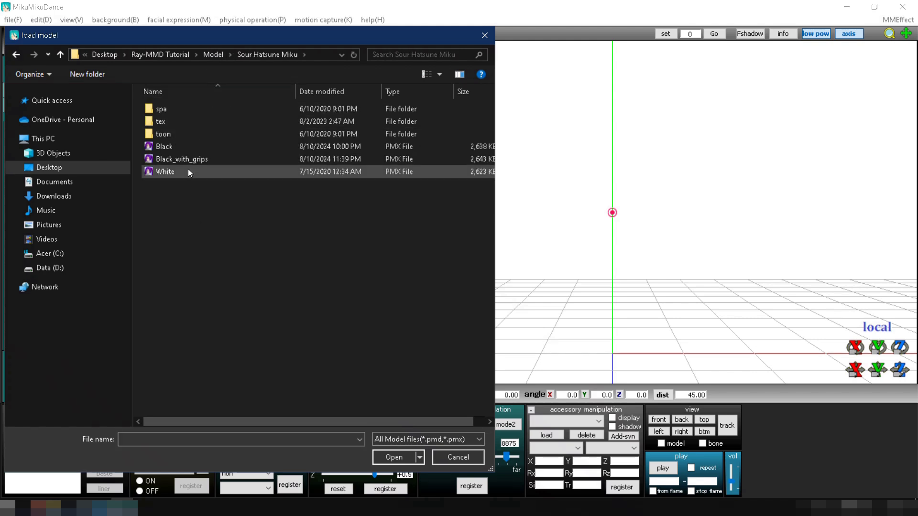
double_click(194, 159)
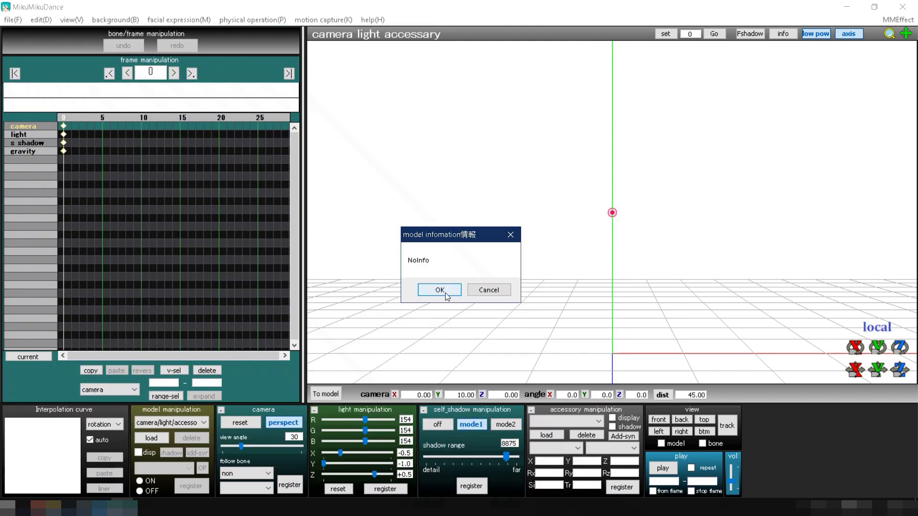
left_click(440, 291)
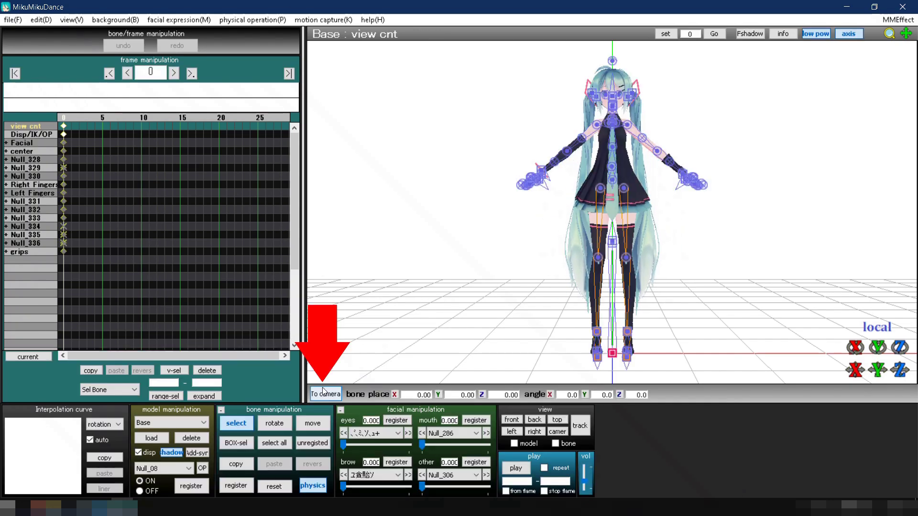
Orbit and zoom the camera in to frame the Miku model's hand for posing
left_click(325, 393)
right_click_drag(622, 239, 802, 382)
scroll(802, 382, "up", 5)
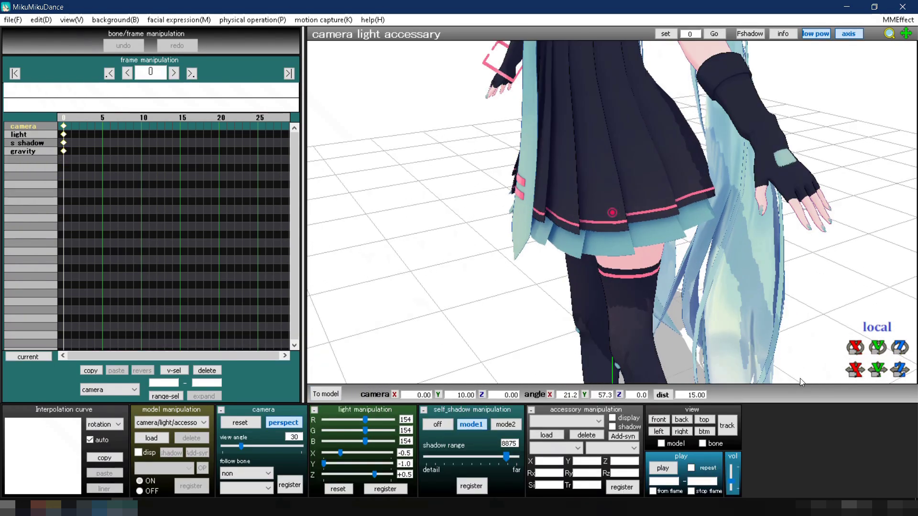
scroll(802, 383, "up", 4)
middle_click_drag(801, 383, 611, 380)
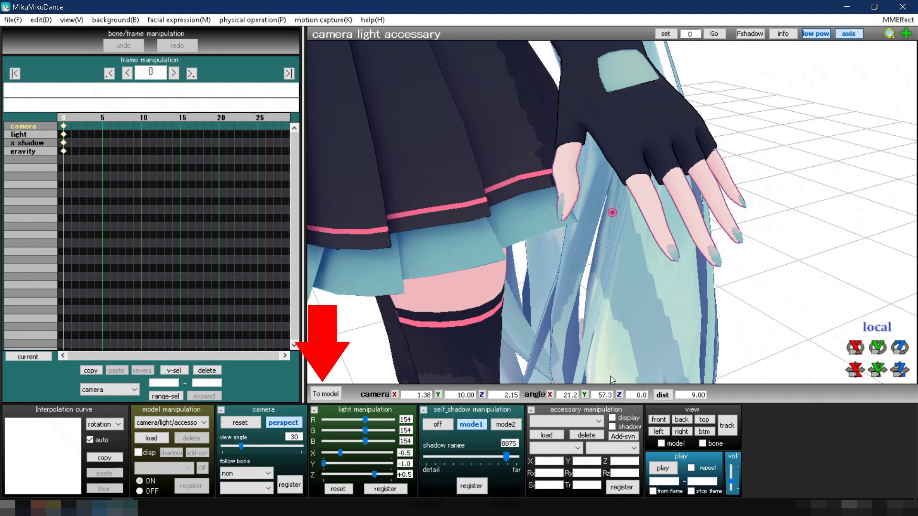
left_click(326, 393)
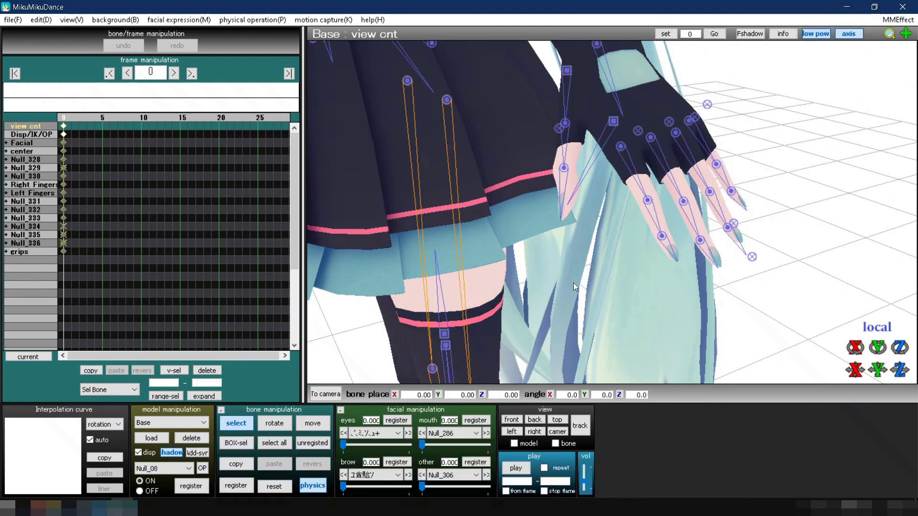
Rotate the three grip bones to curl the fingers, bringing Null_273 to 77.3° around Z
left_click(638, 132)
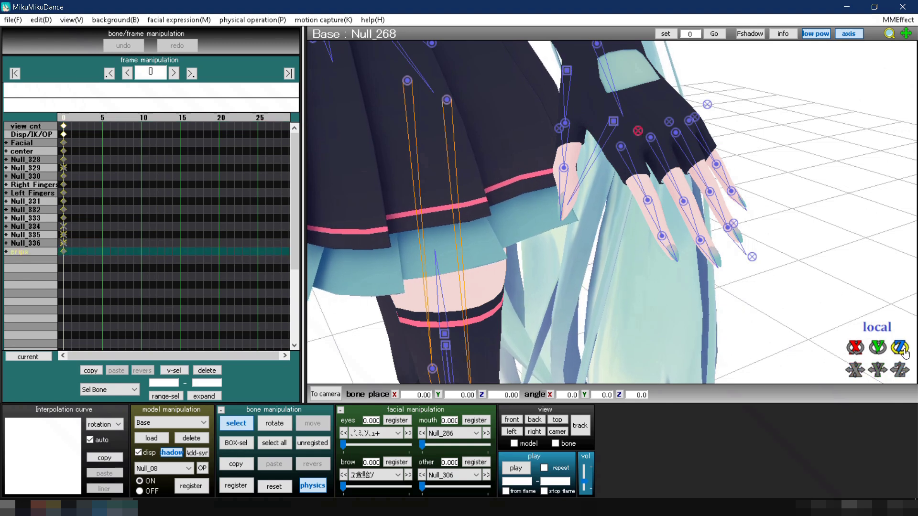
mouse_move(905, 352)
left_mouse_down()
mouse_move(885, 353)
mouse_move(895, 353)
left_mouse_up()
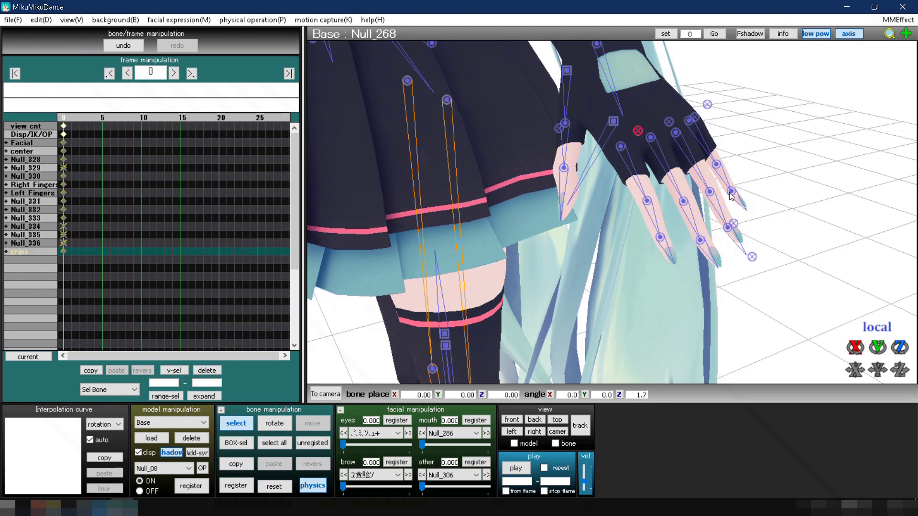
left_click(752, 258)
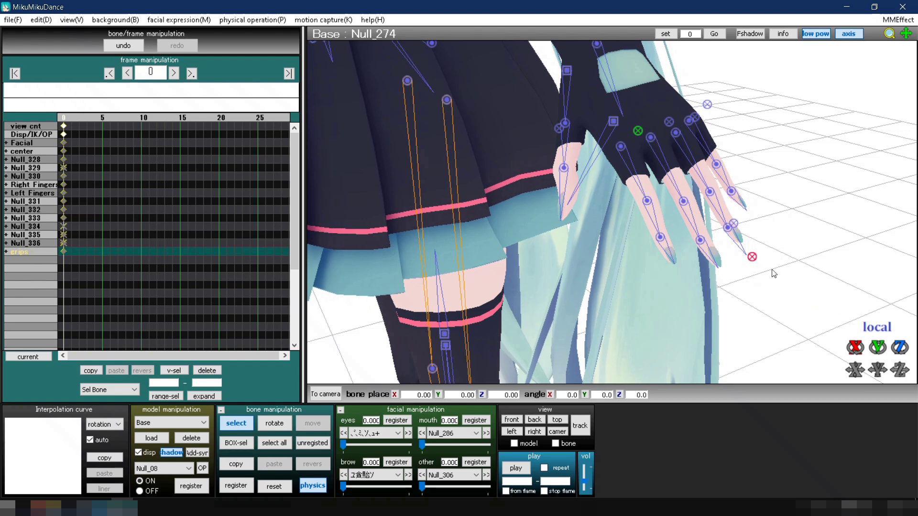
mouse_move(873, 337)
left_mouse_down()
mouse_move(847, 342)
mouse_move(871, 331)
left_mouse_up()
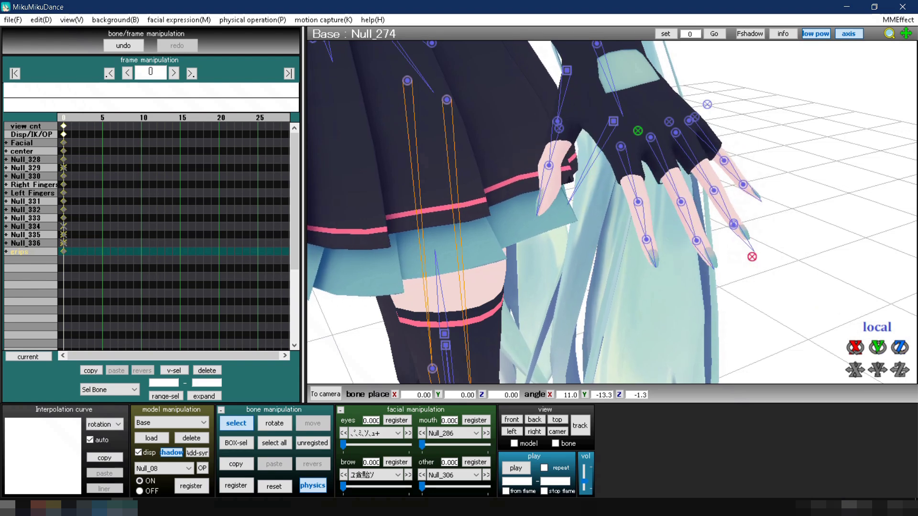
left_click(733, 223)
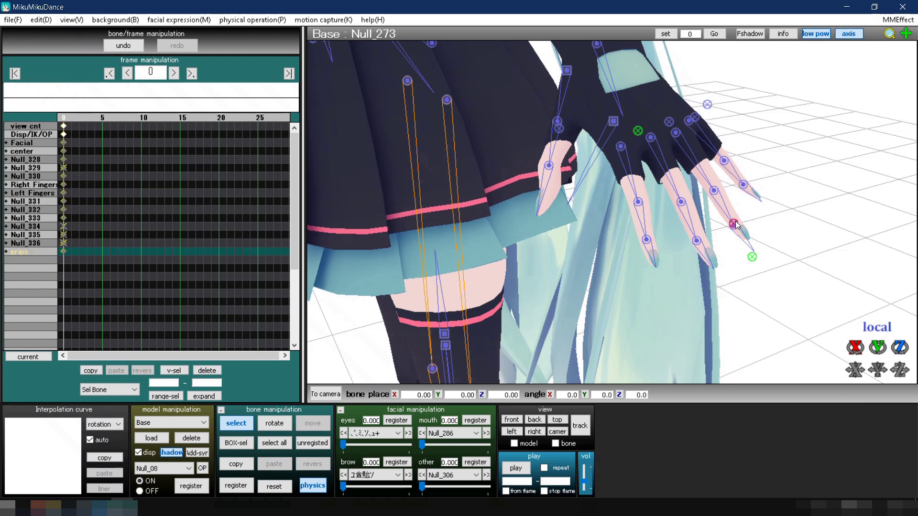
mouse_move(882, 339)
left_mouse_down()
mouse_move(853, 344)
mouse_move(915, 343)
mouse_move(879, 351)
left_mouse_up()
Register the closed hand, rotating grip bone Null_268 fully into a fist
left_click(235, 486)
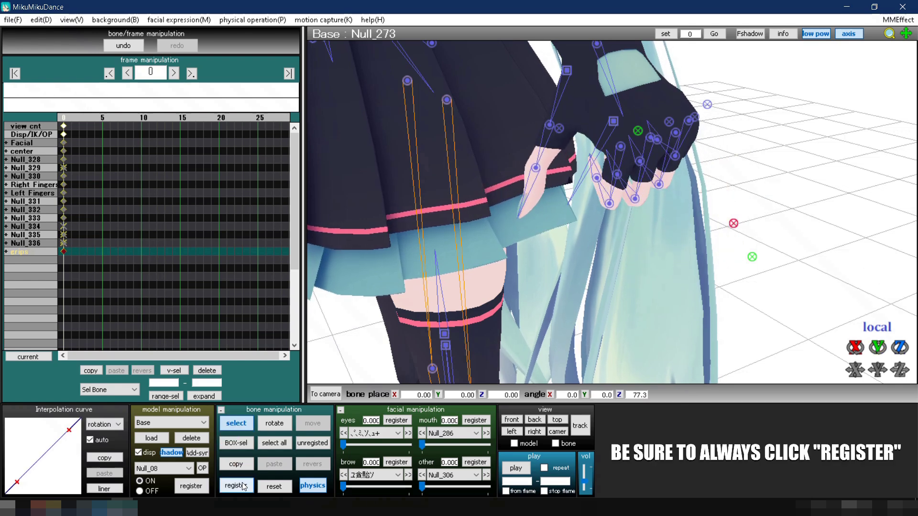
left_click(637, 130)
left_click_drag(900, 347, 860, 349)
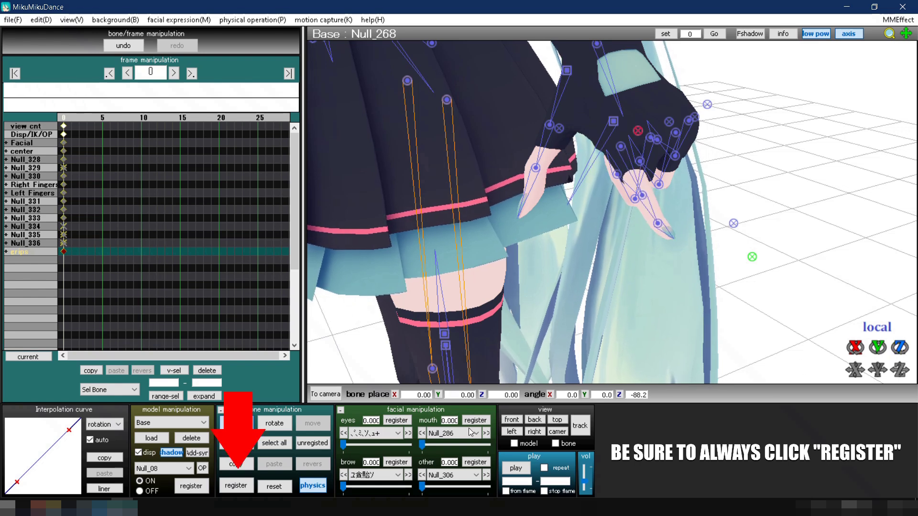
left_click(235, 485)
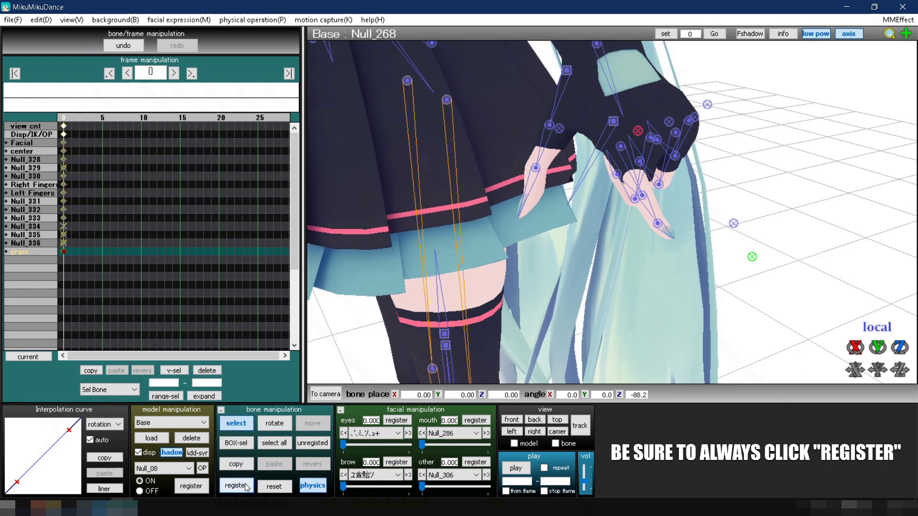
Tilt wrist bone Null_272 to X -30.9°, Y 44.3°, Z -12.9° and register it at frame 0
left_click(557, 129)
left_click_drag(855, 347, 669, 377)
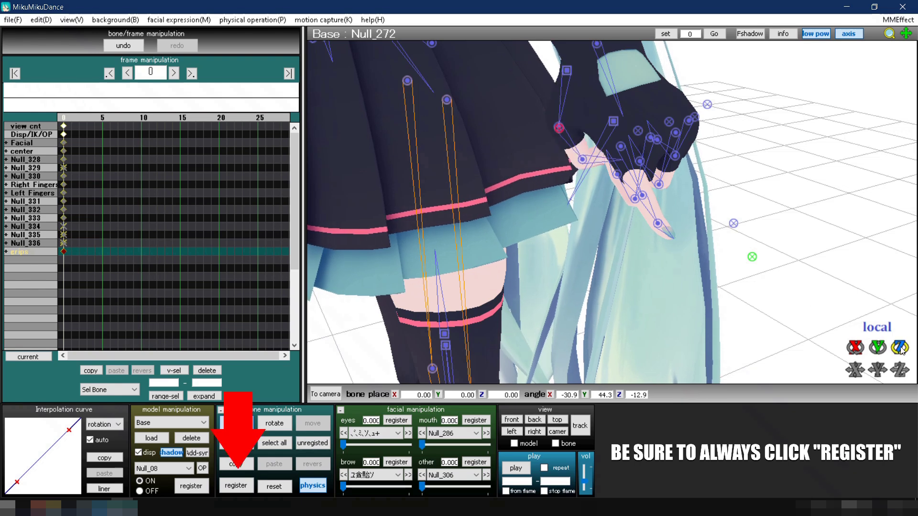
left_click(236, 486)
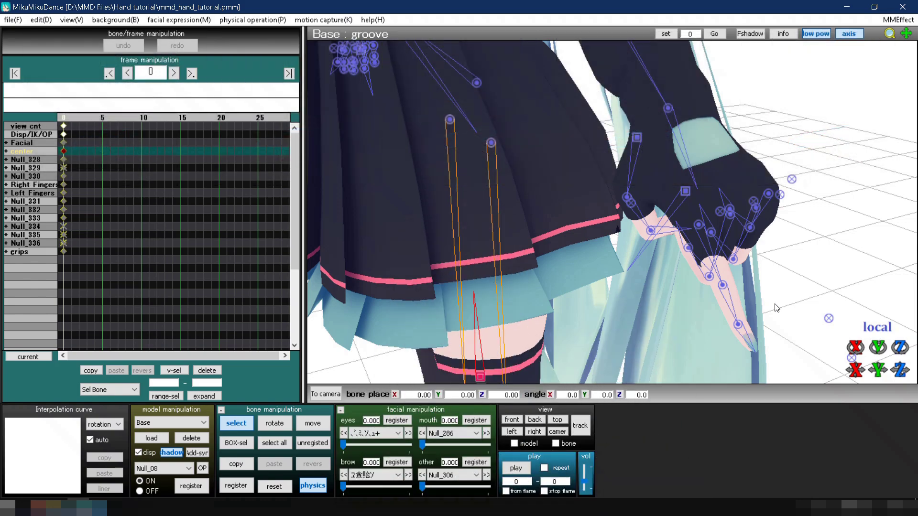
Save the pose of bones Null_273, Null_268 and wrist Null_272 as point_left
left_click(828, 318)
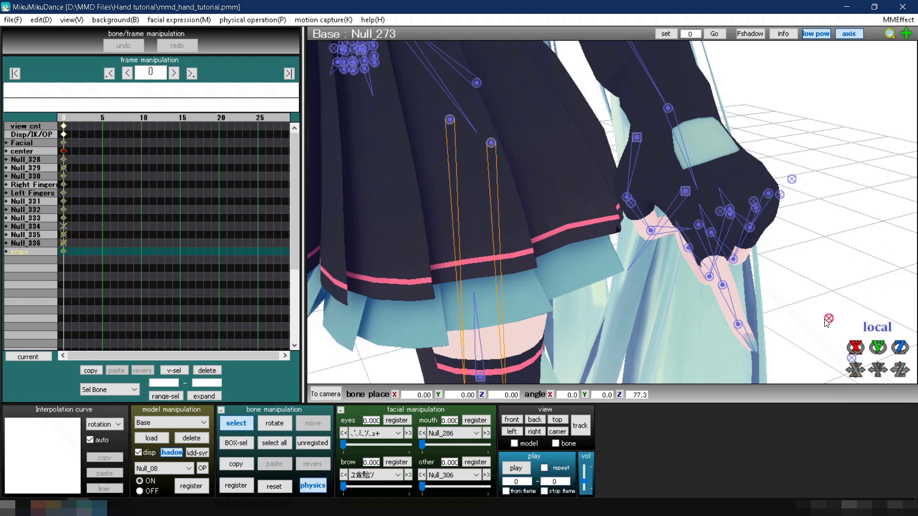
left_click(720, 211)
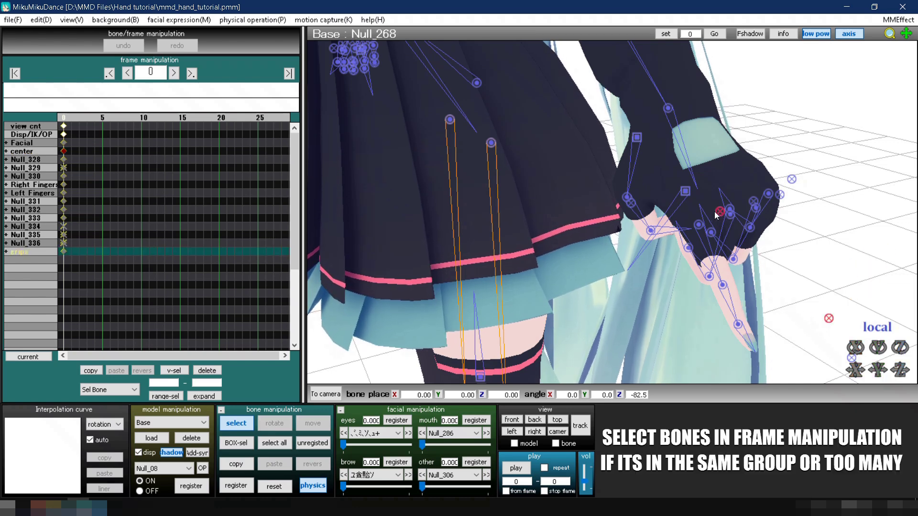
left_click(631, 202)
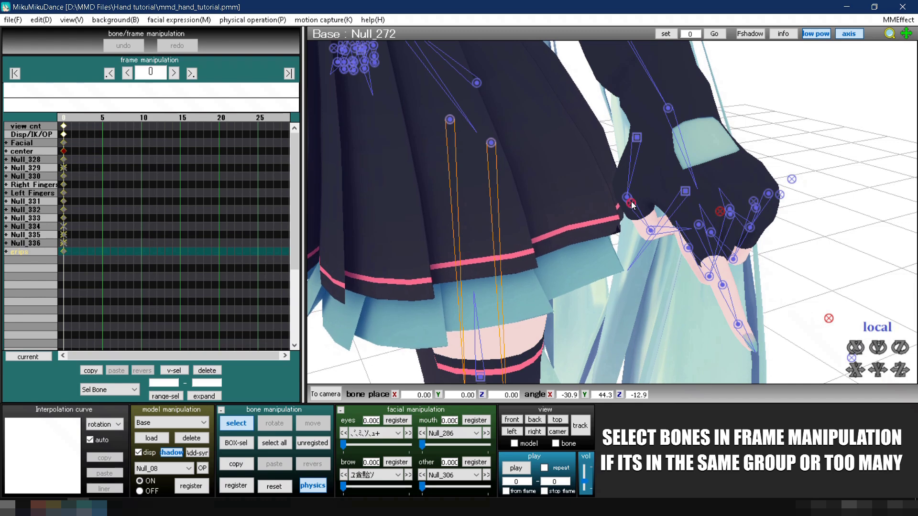
left_click(12, 20)
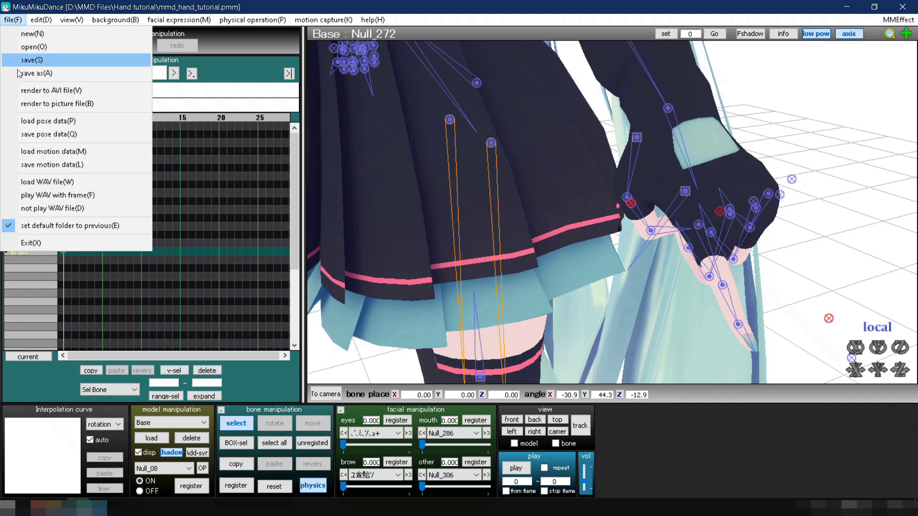
left_click(42, 135)
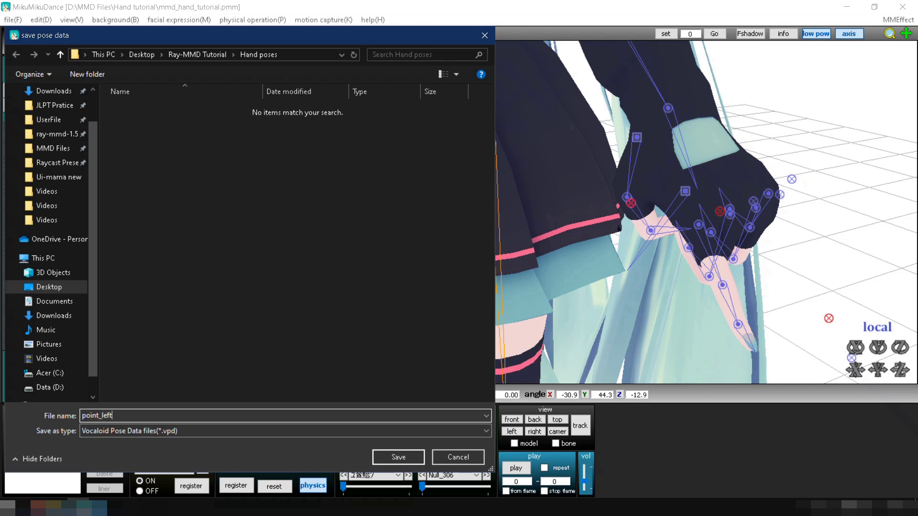
left_click(407, 452)
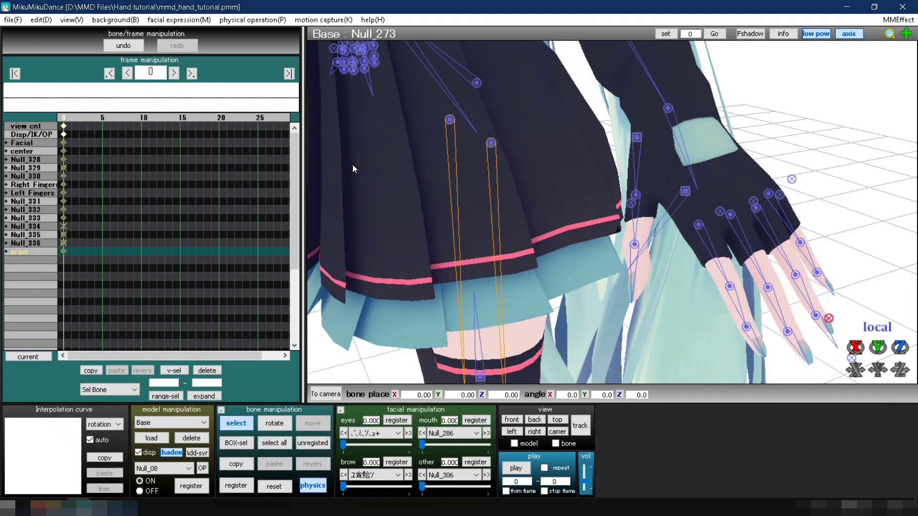
Load point_left.vpd at frame 15 and register it as the hand keyframe
left_click(184, 119)
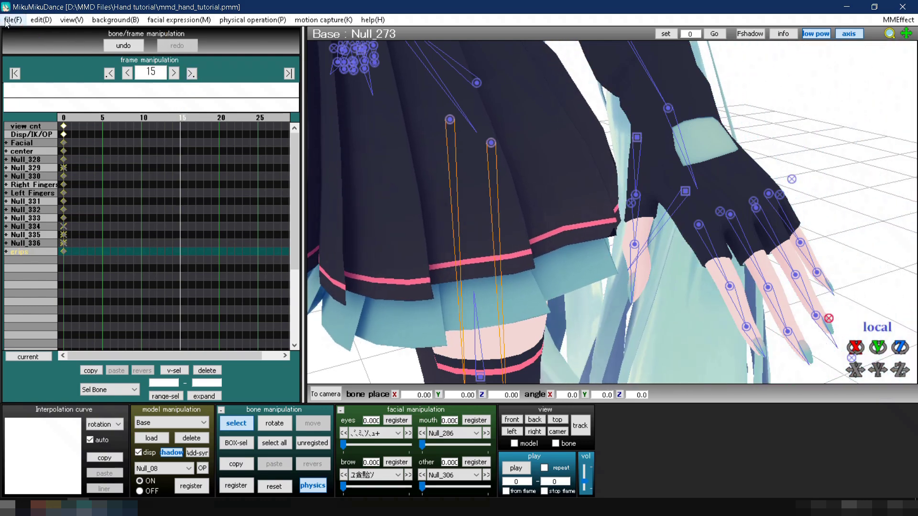
left_click(10, 20)
left_click(44, 122)
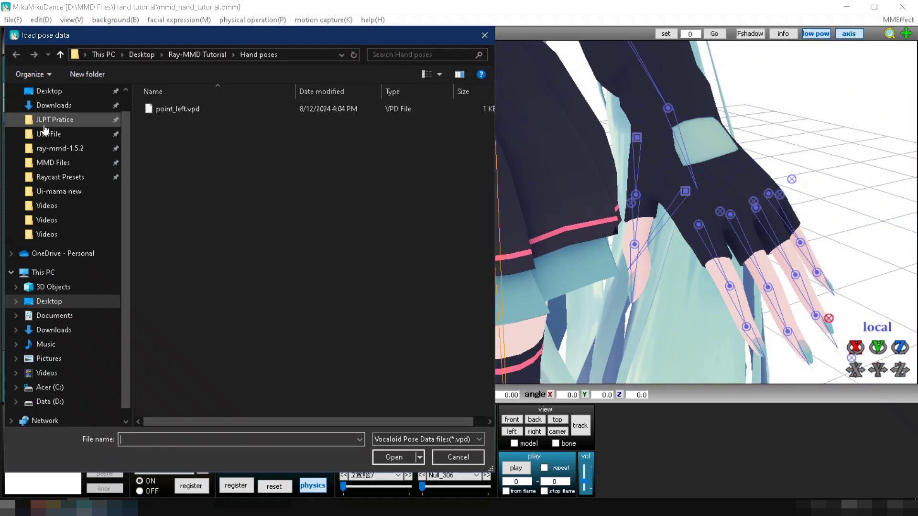
left_click(162, 115)
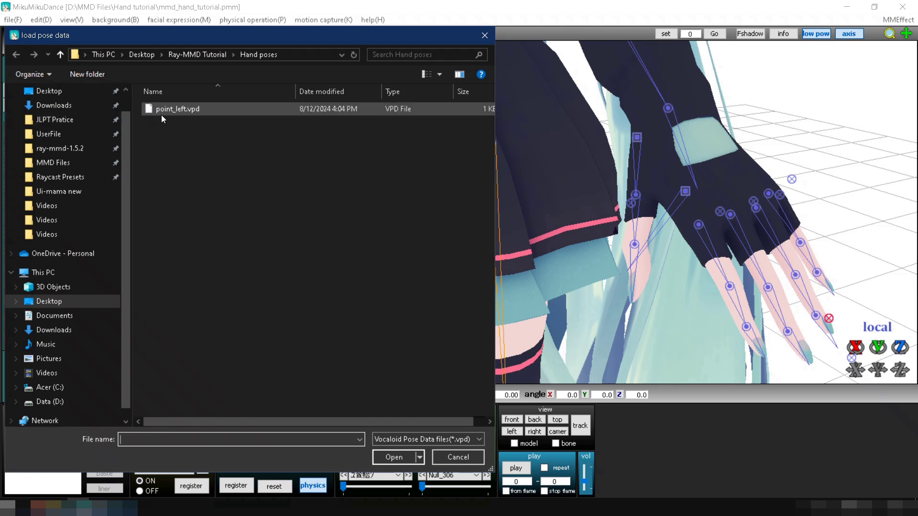
double_click(161, 115)
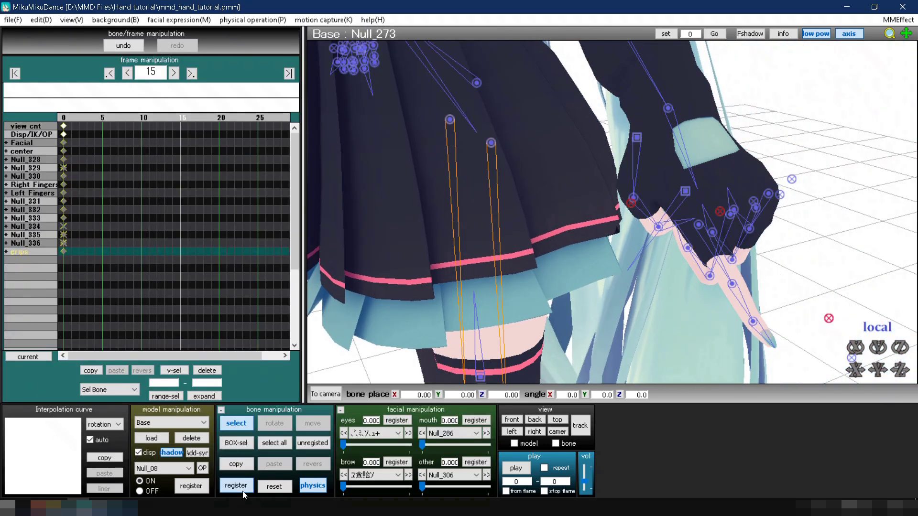
left_click(239, 487)
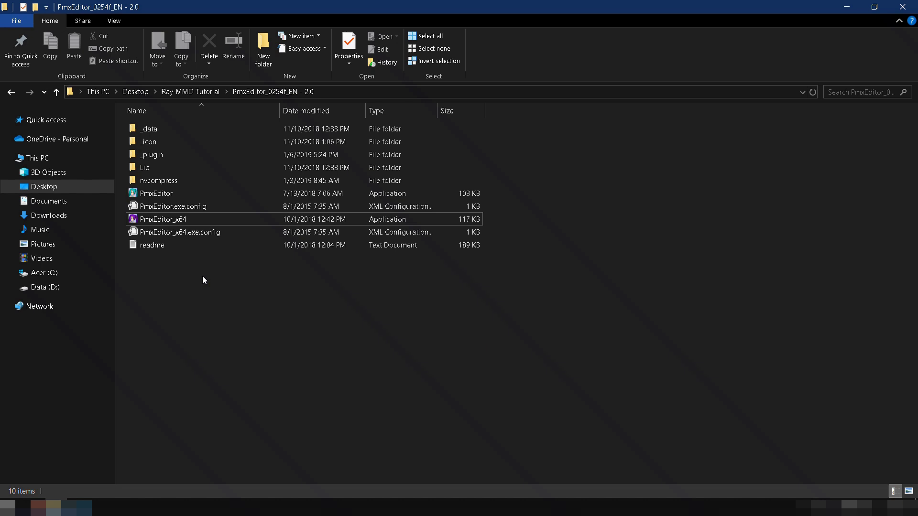
Launch PmxEditor_x64, open Black_with_grips.pmx, and show it in TransformView
double_click(188, 219)
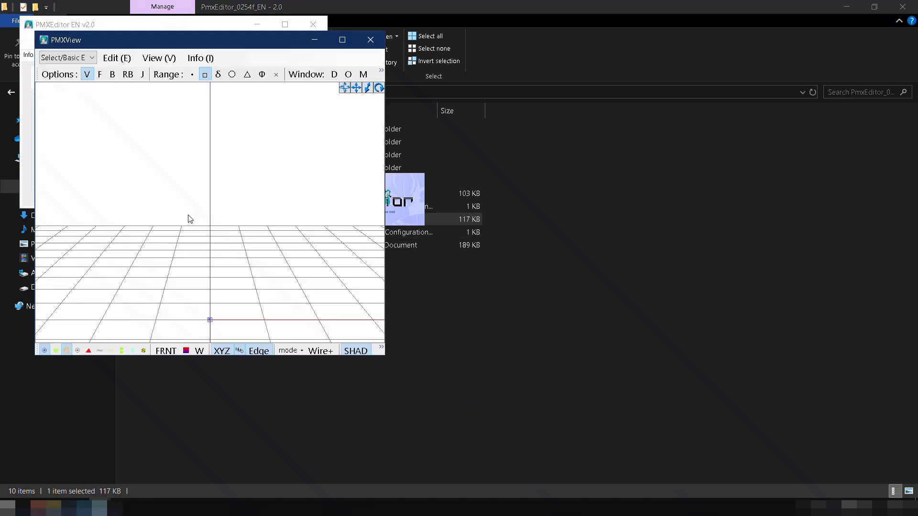
left_click_drag(228, 49, 559, 32)
left_click_drag(706, 337, 897, 436)
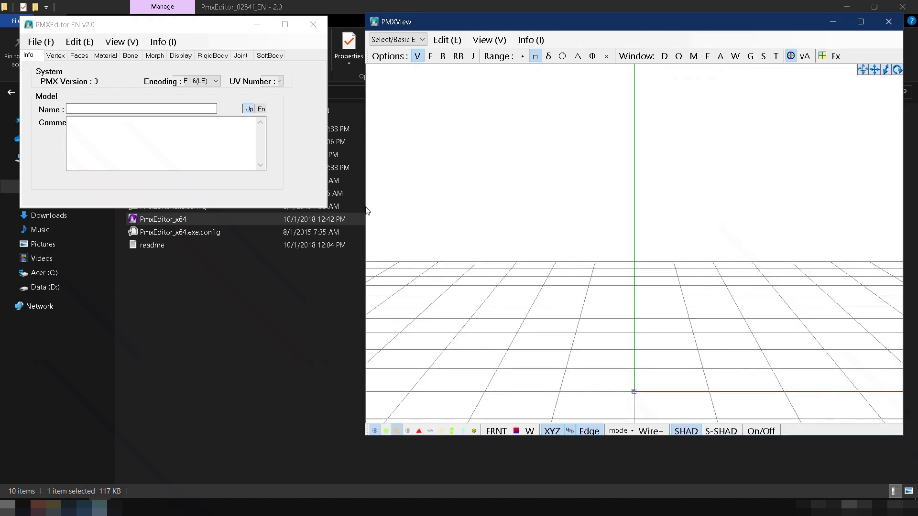
left_click(42, 43)
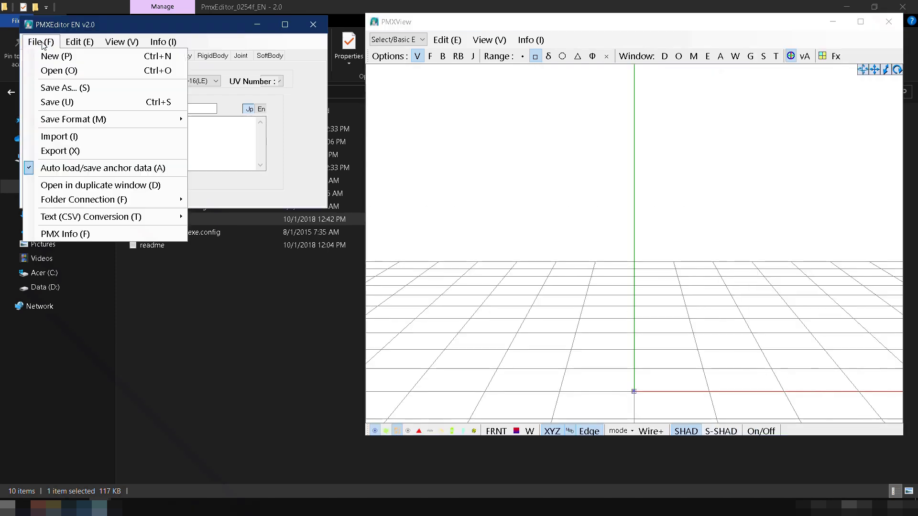
left_click(52, 71)
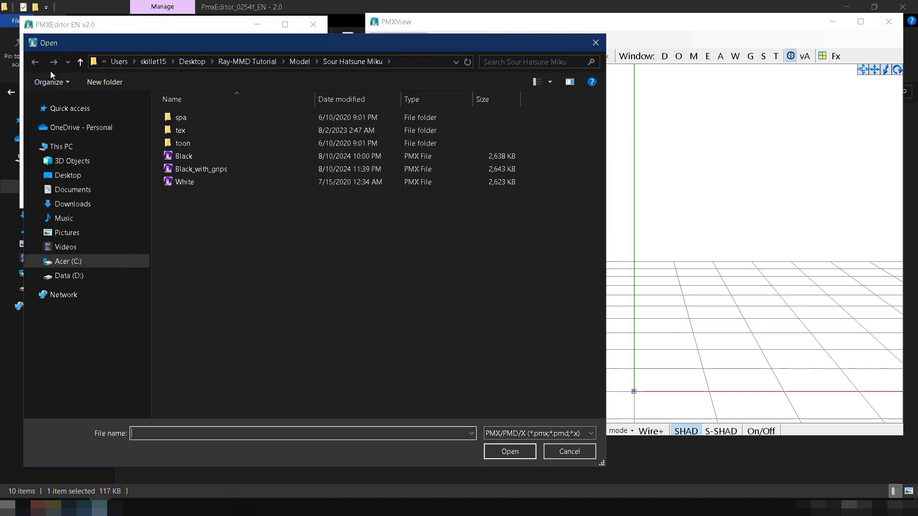
double_click(201, 170)
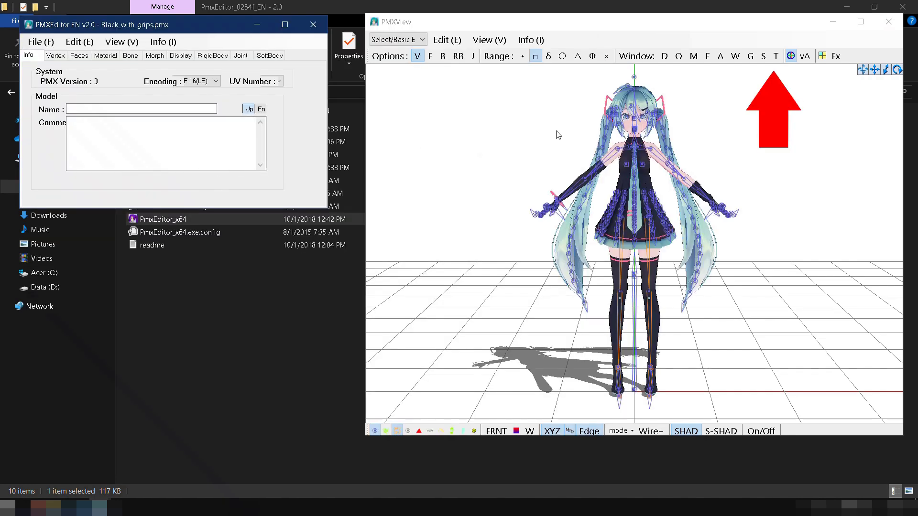
left_click(777, 58)
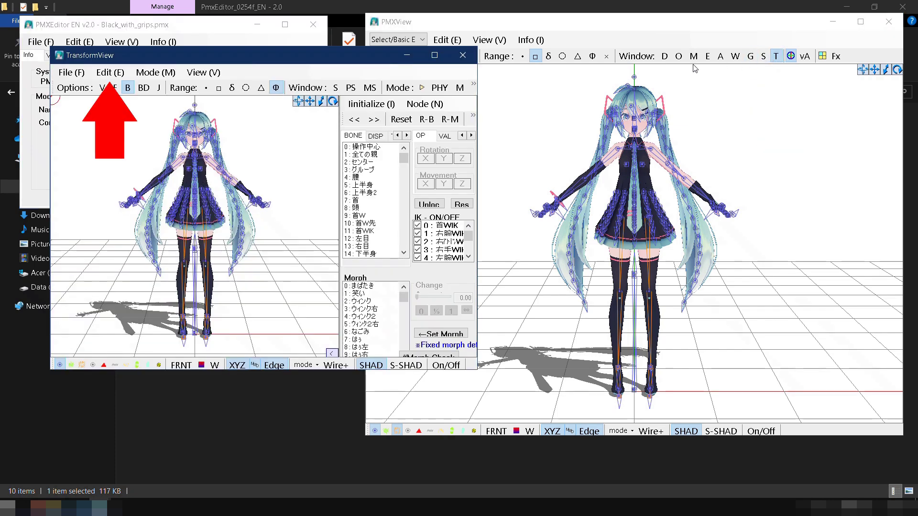
Load the hand pose VPD file onto the model in TransformView
left_click(109, 74)
mouse_move(271, 373)
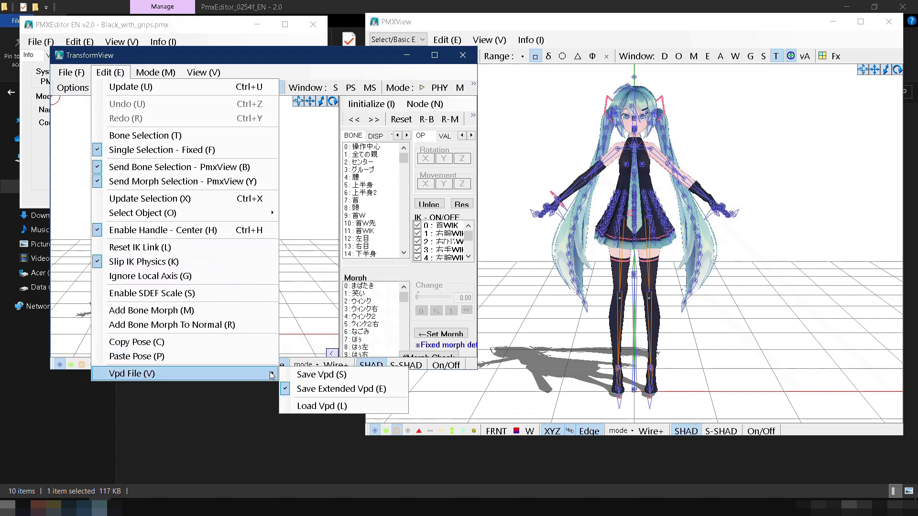
left_click(303, 405)
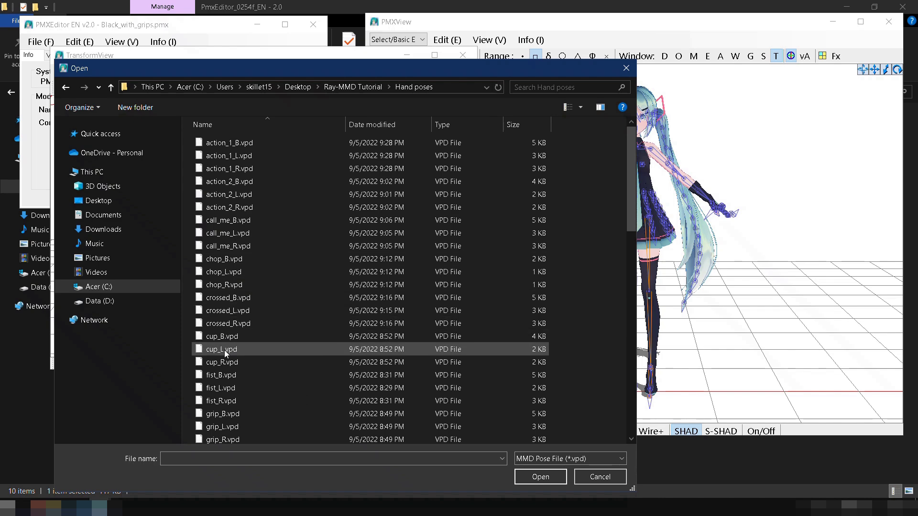
double_click(220, 368)
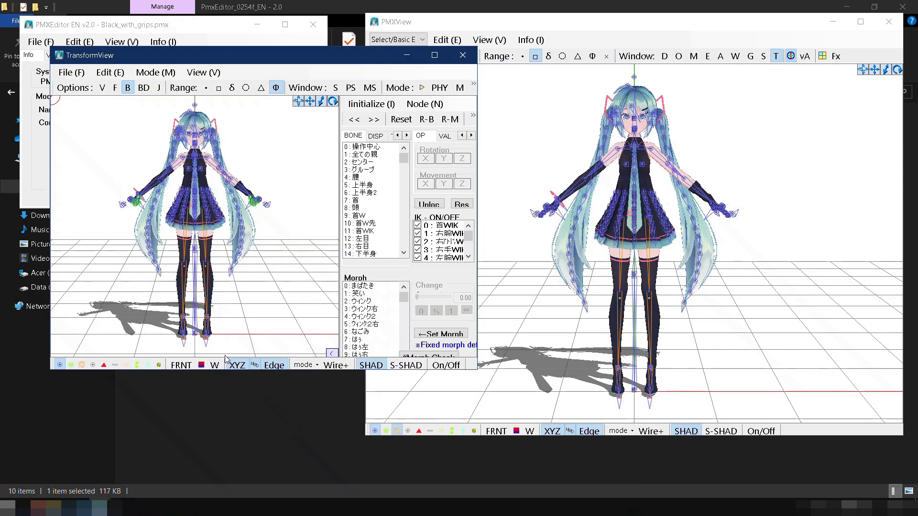
left_click(260, 196)
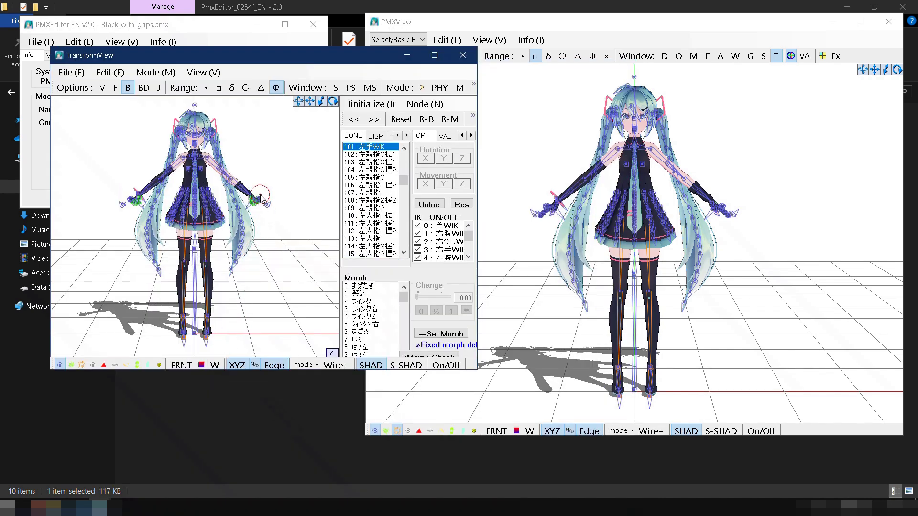
left_click(261, 196)
Add a new bone morph from the posed state, confirming with Yes
left_click(111, 73)
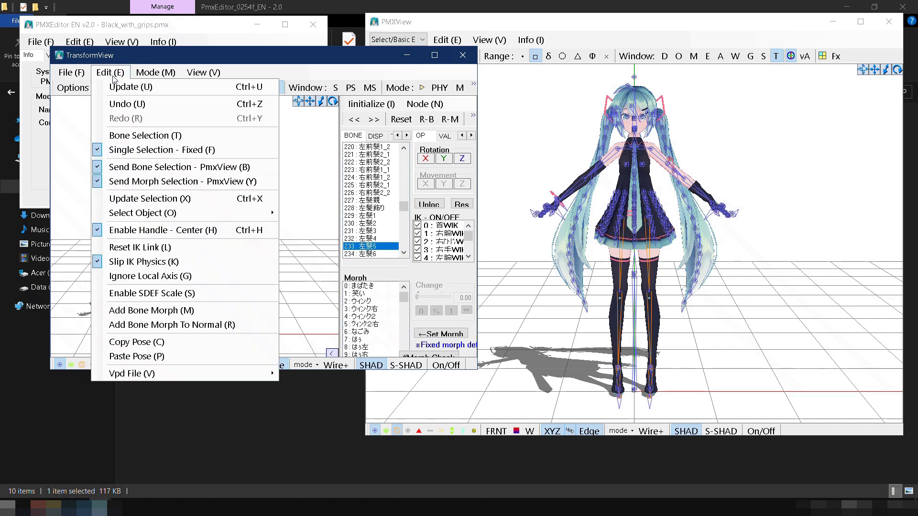
left_click(189, 311)
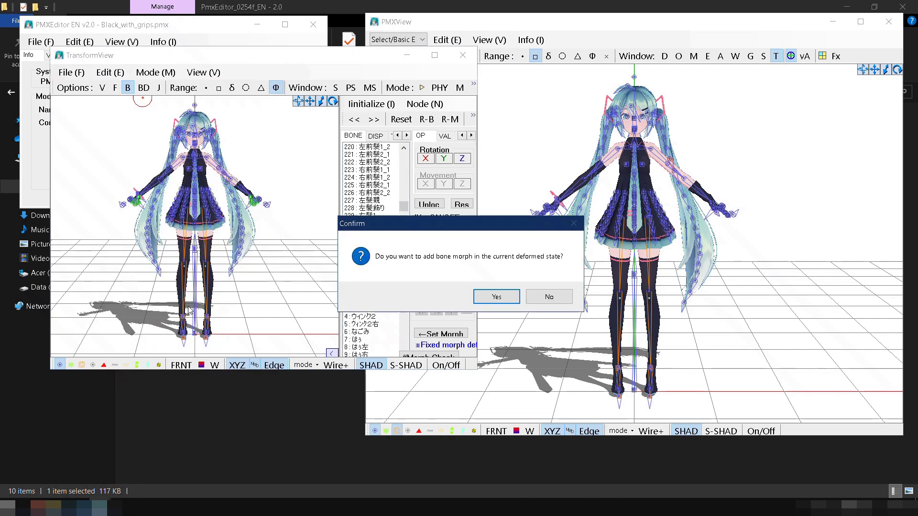
left_click(498, 297)
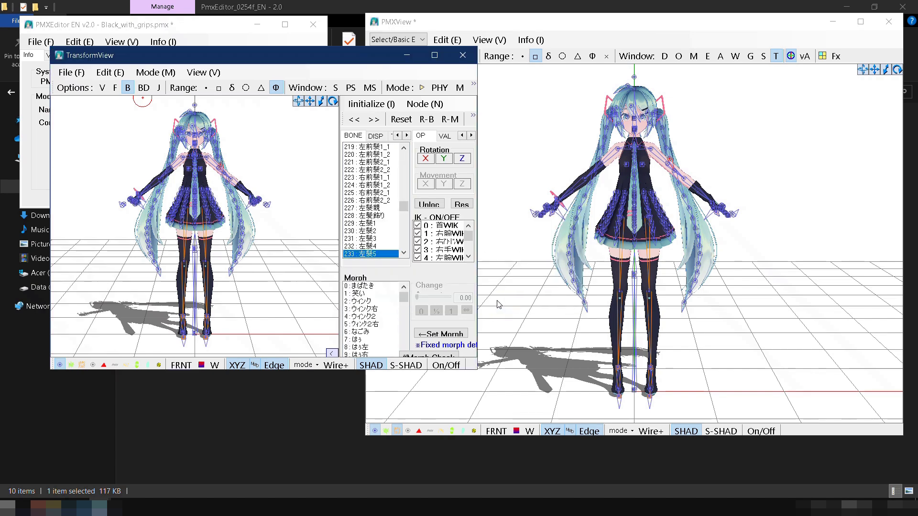
Select New Morph1 in the morph list and set its English name to 'close hands'
left_click(179, 25)
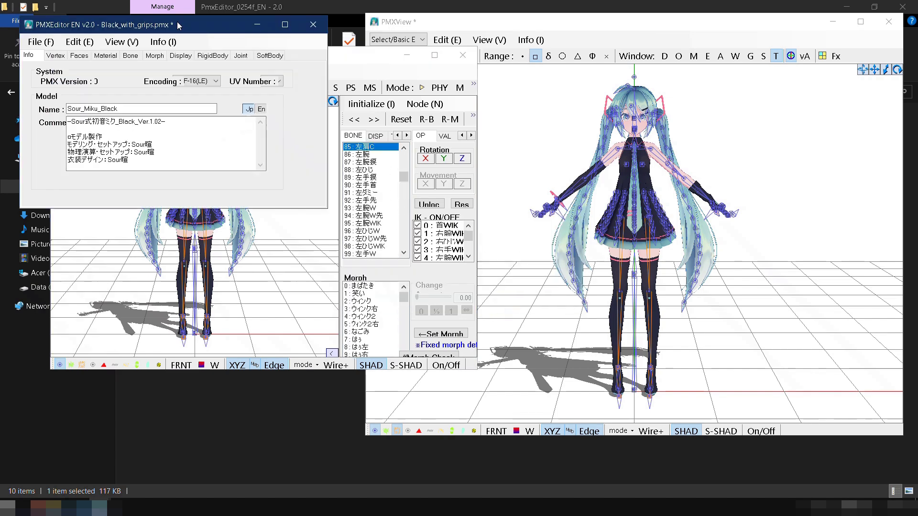
left_click(155, 55)
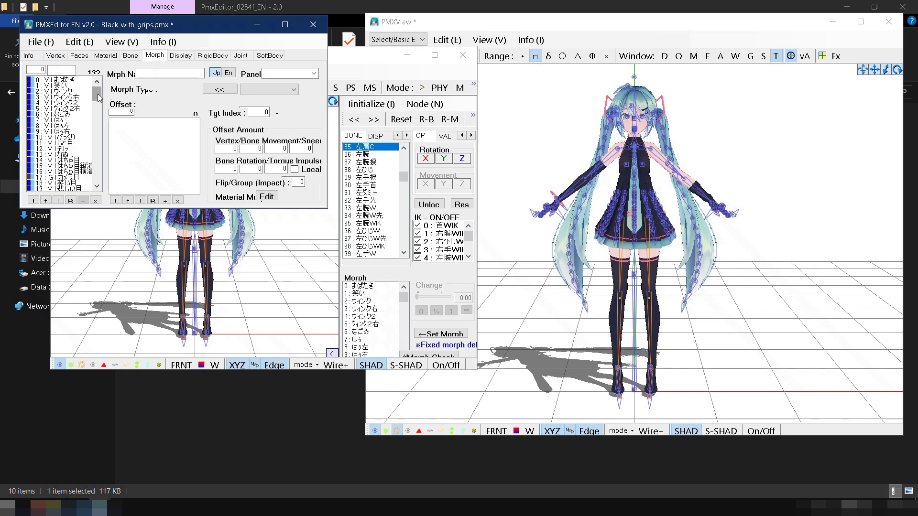
left_click_drag(99, 98, 96, 208)
left_click(80, 189)
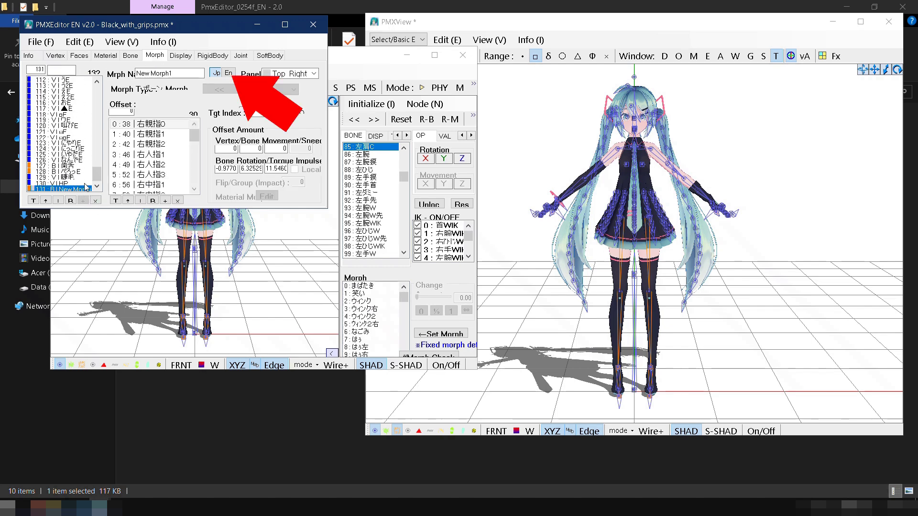
left_click(228, 75)
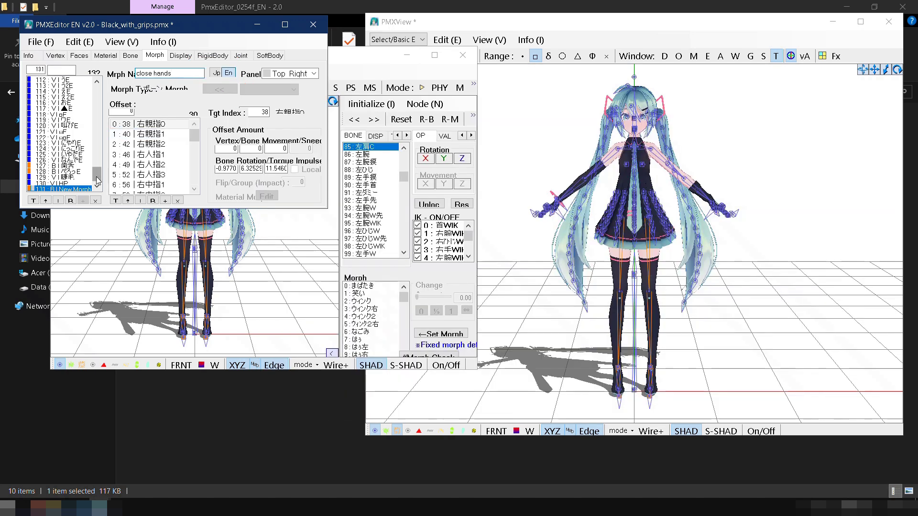
Paste the close hands morph's index into the [表情] display frame as element 108
right_click(86, 194)
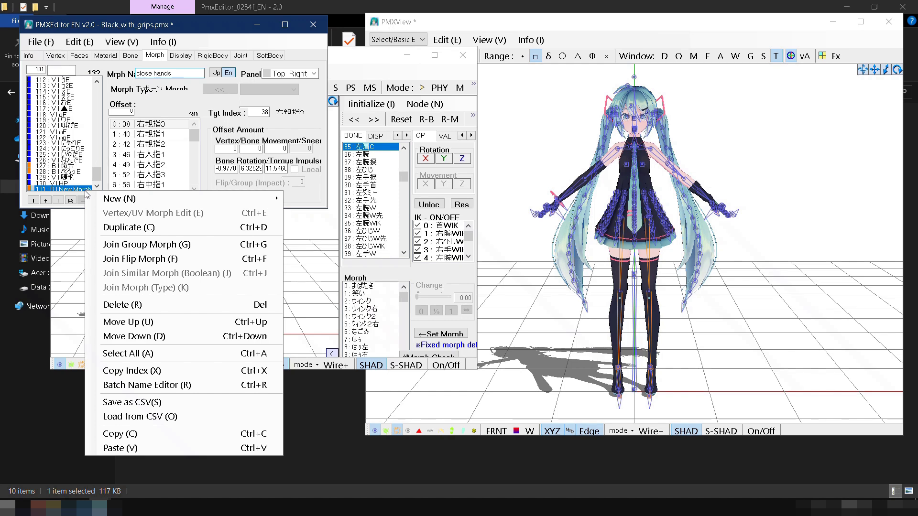
left_click(126, 371)
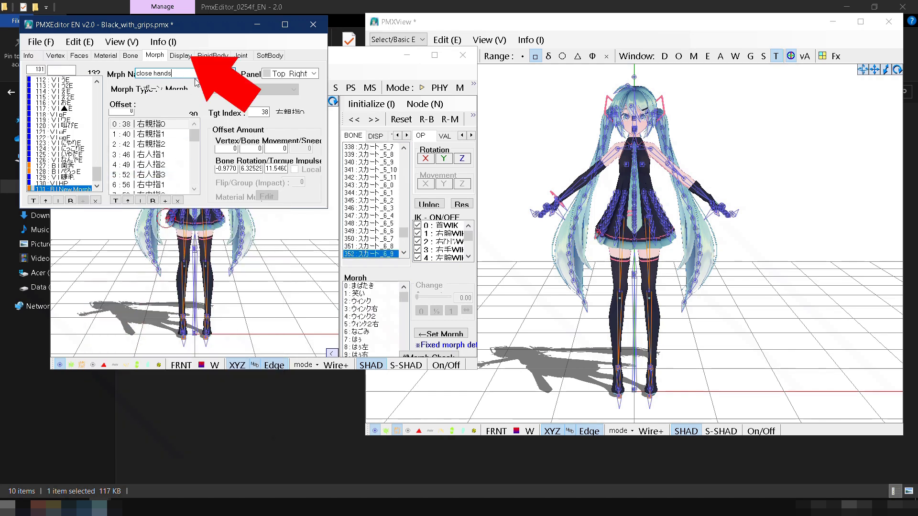
left_click(191, 58)
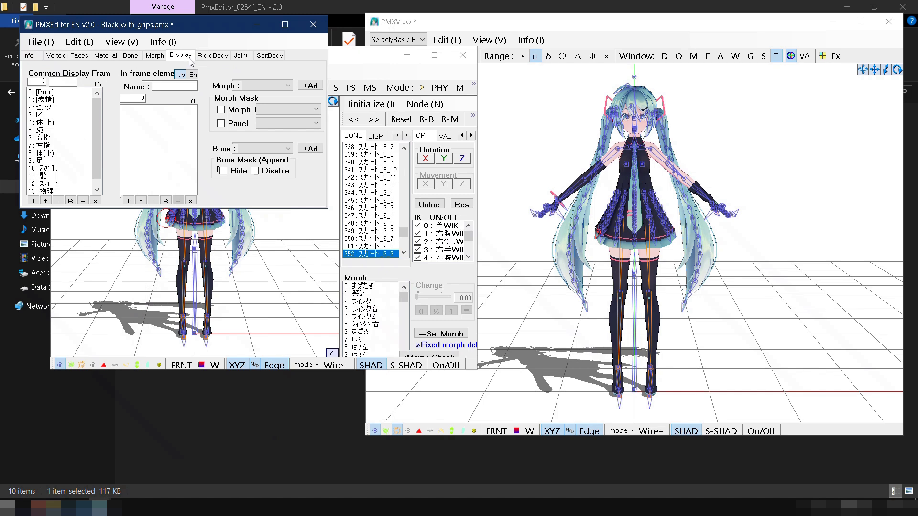
left_click(52, 100)
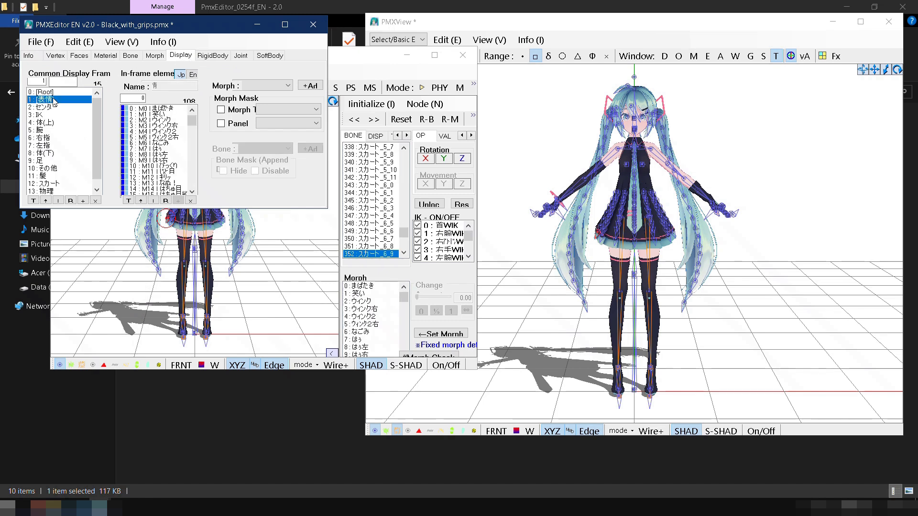
right_click(146, 138)
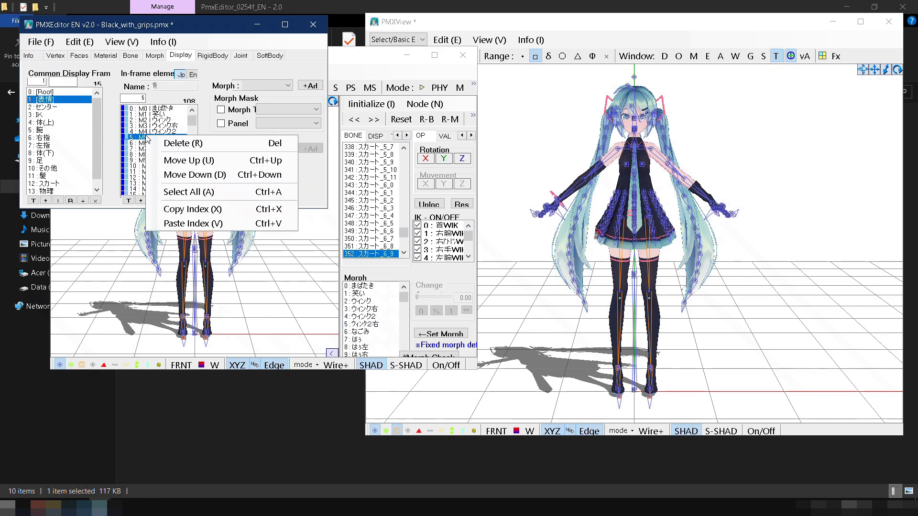
left_click(200, 223)
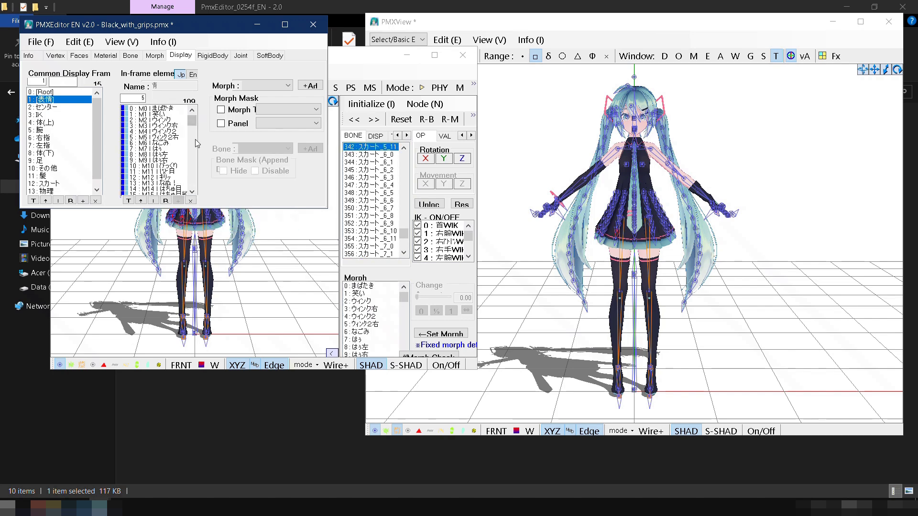
left_click_drag(192, 121, 193, 187)
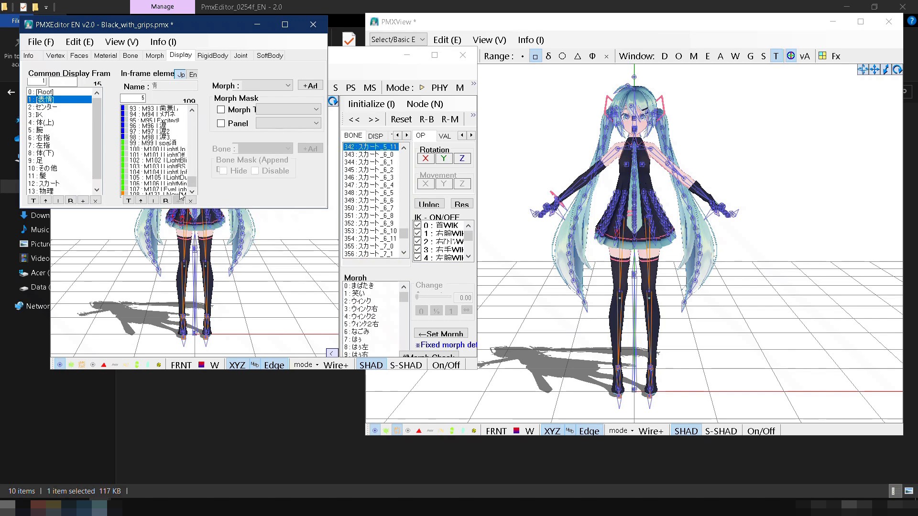
left_click(180, 194)
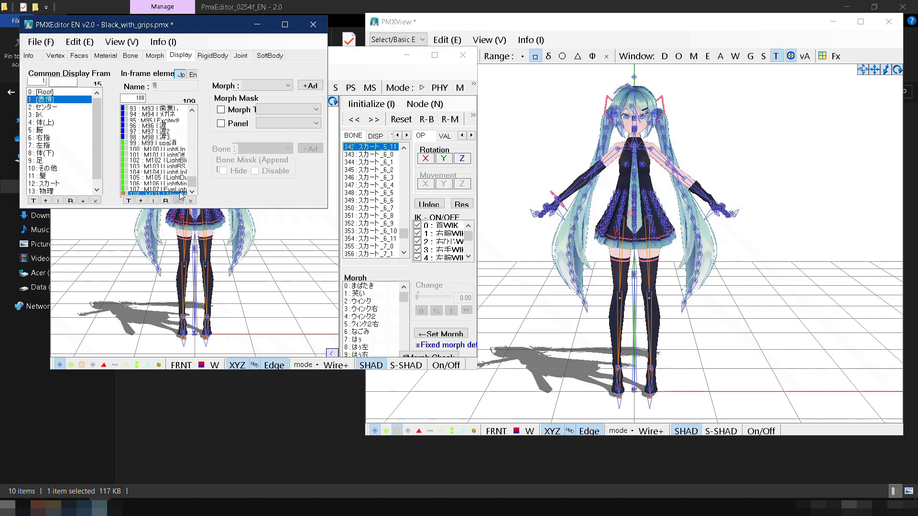
Save the model under the new file name Black_with_morphs
left_click(50, 44)
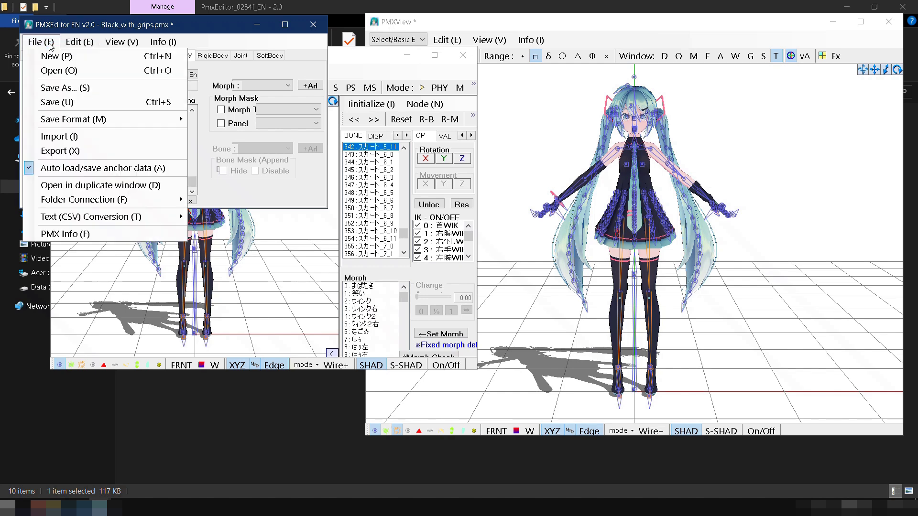
left_click(73, 89)
double_click(191, 405)
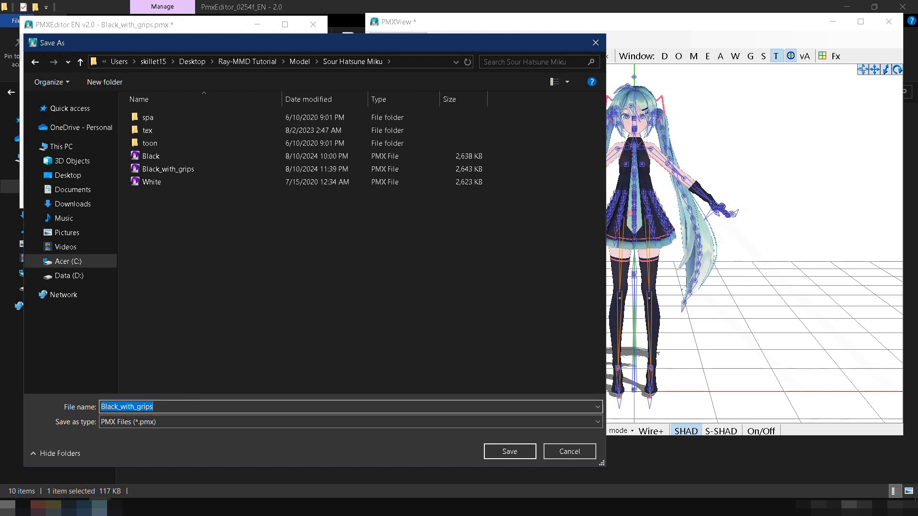
type("Black_with_")
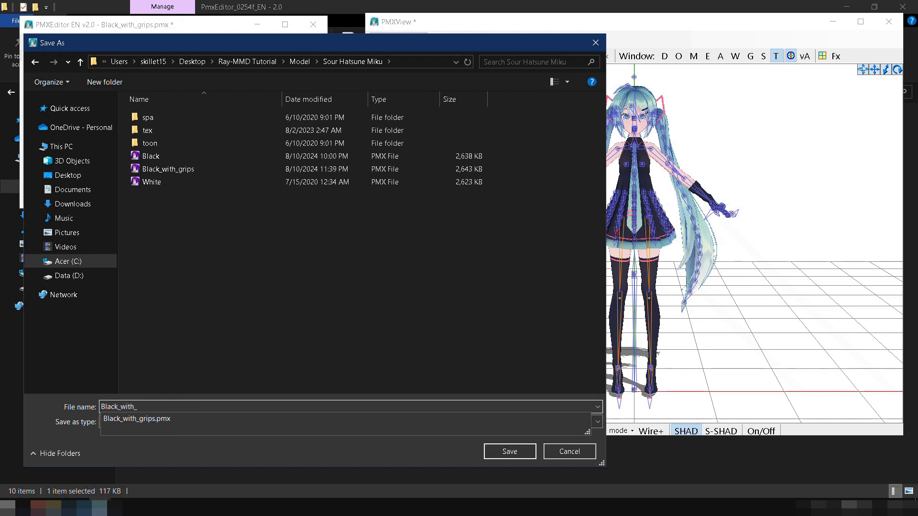
type("morphs")
left_click(532, 452)
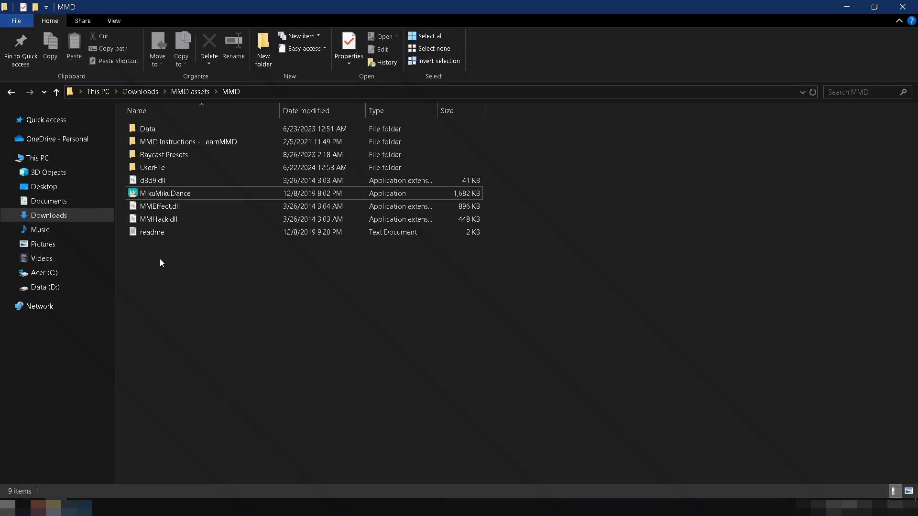
Launch MikuMikuDance and load Sour Hatsune Miku/Black_with_morphs.pmx into the scene
double_click(164, 192)
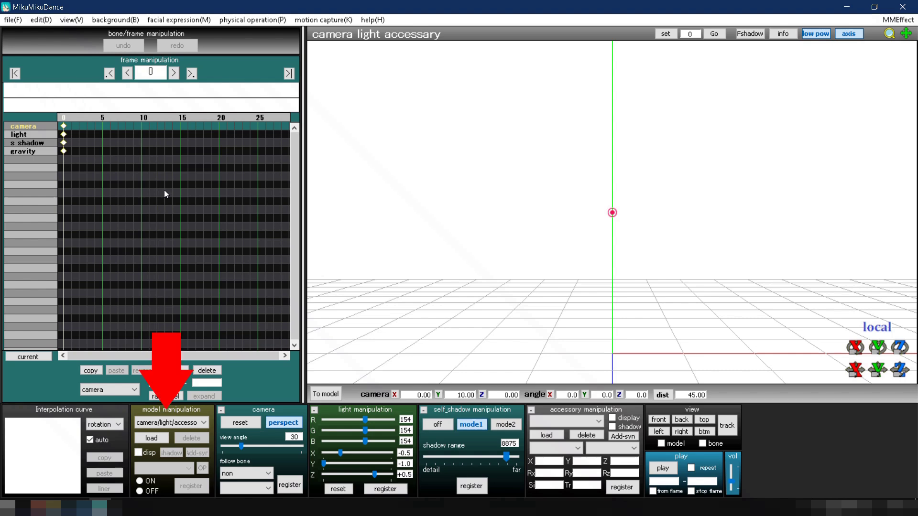
left_click(157, 443)
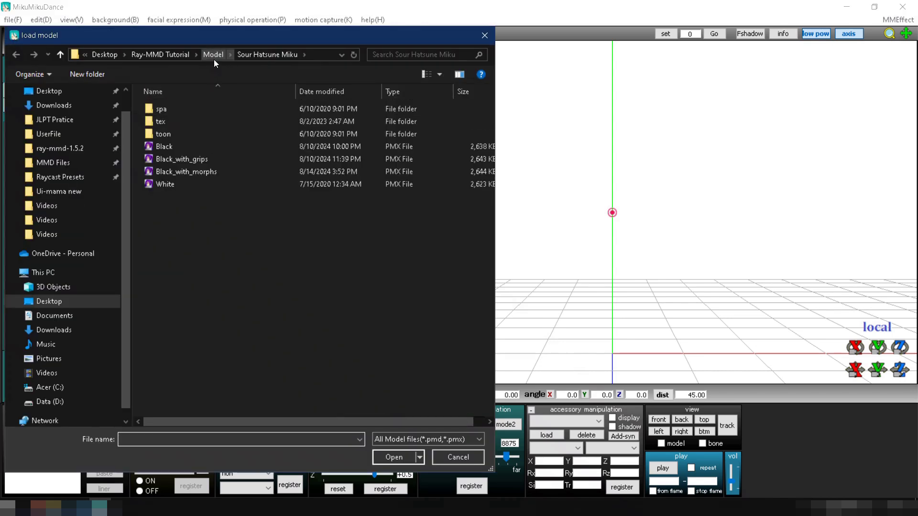
left_click(214, 59)
double_click(200, 120)
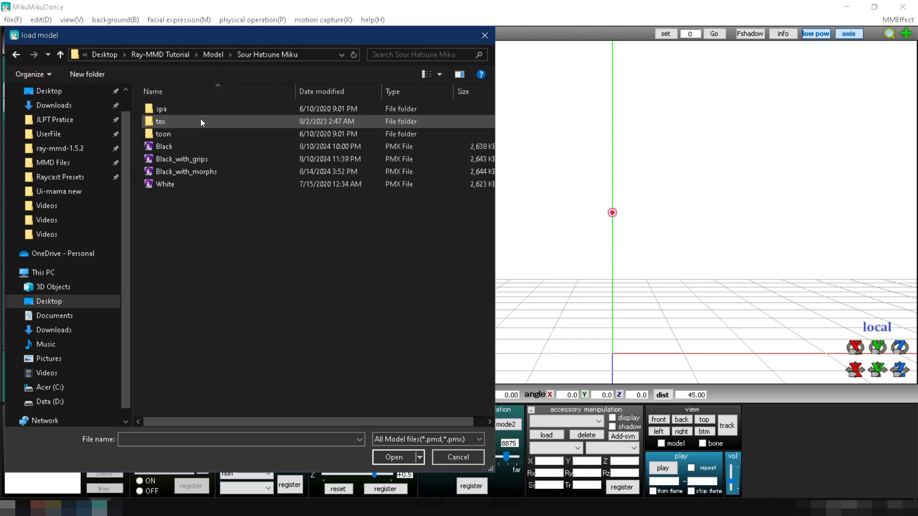
double_click(194, 171)
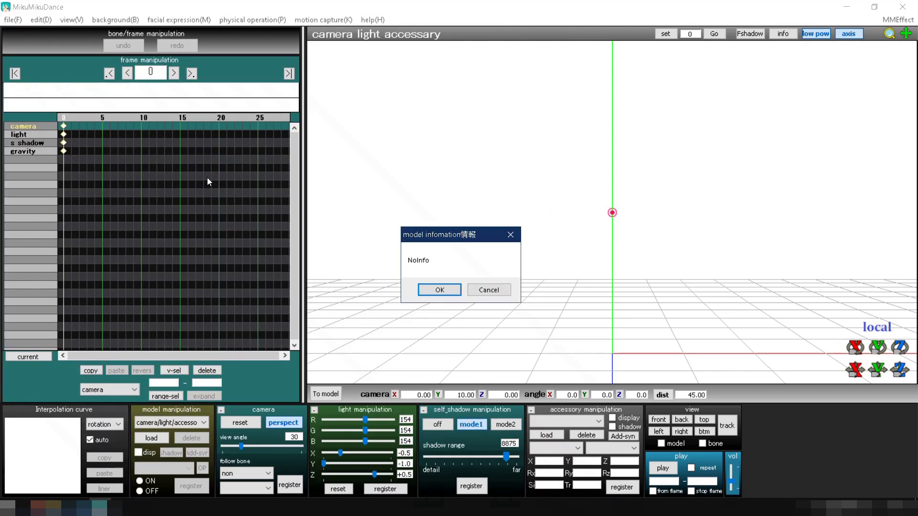
left_click(424, 287)
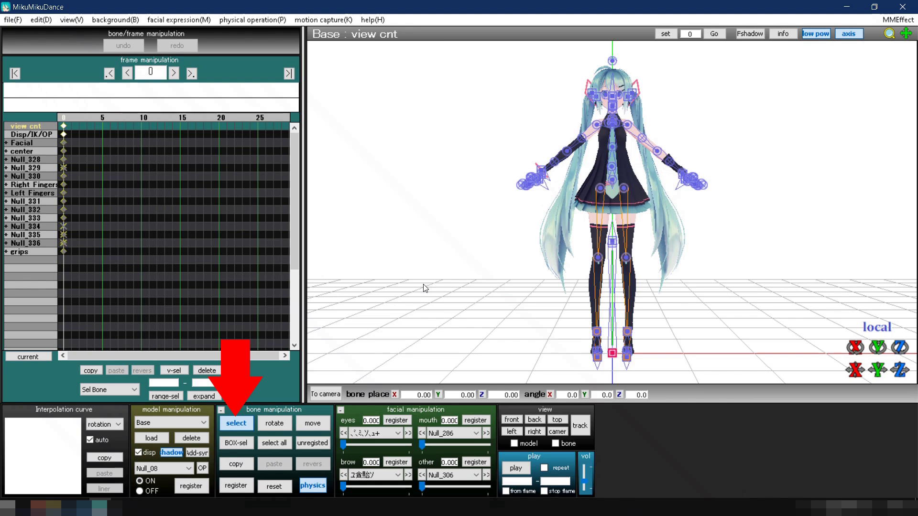
Hide the bone markers, pick the 'close hands' morph under Other, and test it
left_click(244, 423)
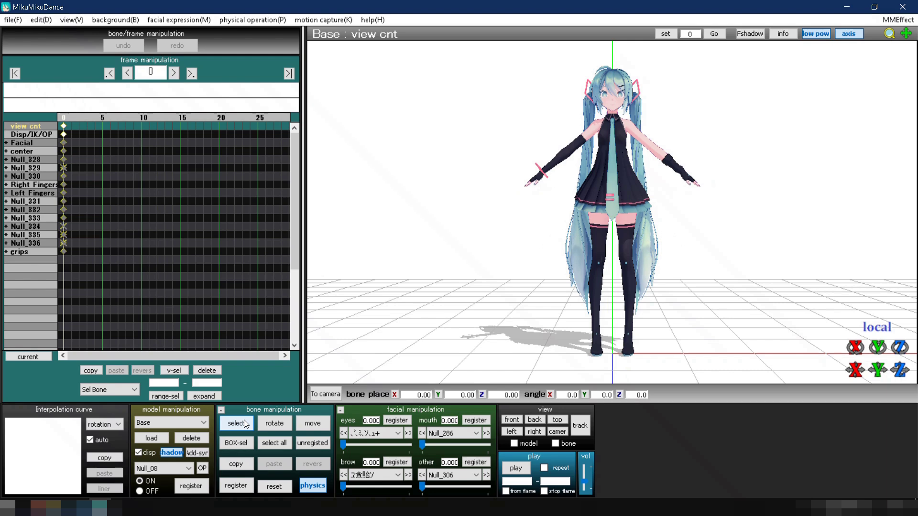
left_click(434, 478)
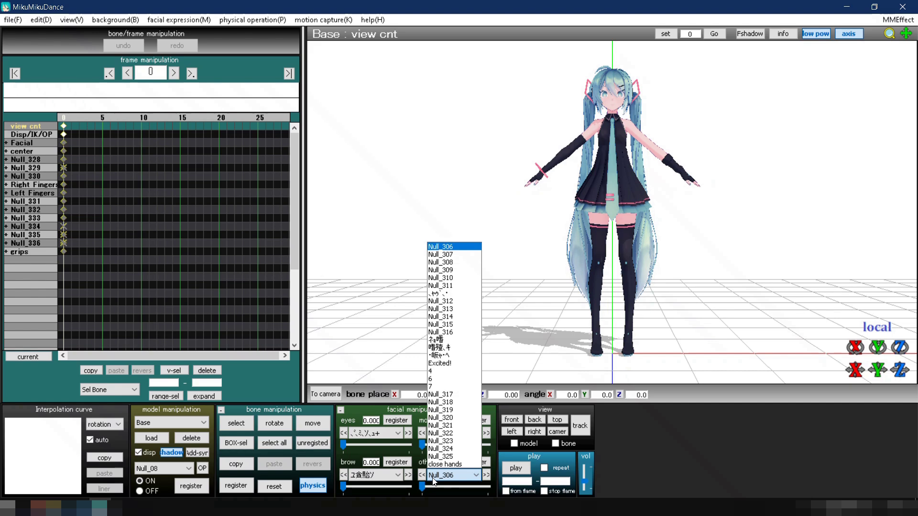
left_click(436, 466)
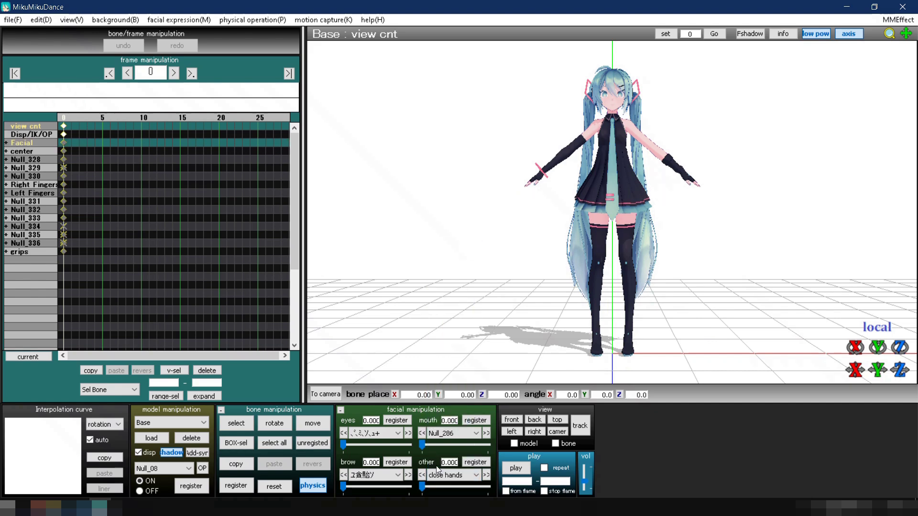
left_click_drag(421, 486, 323, 497)
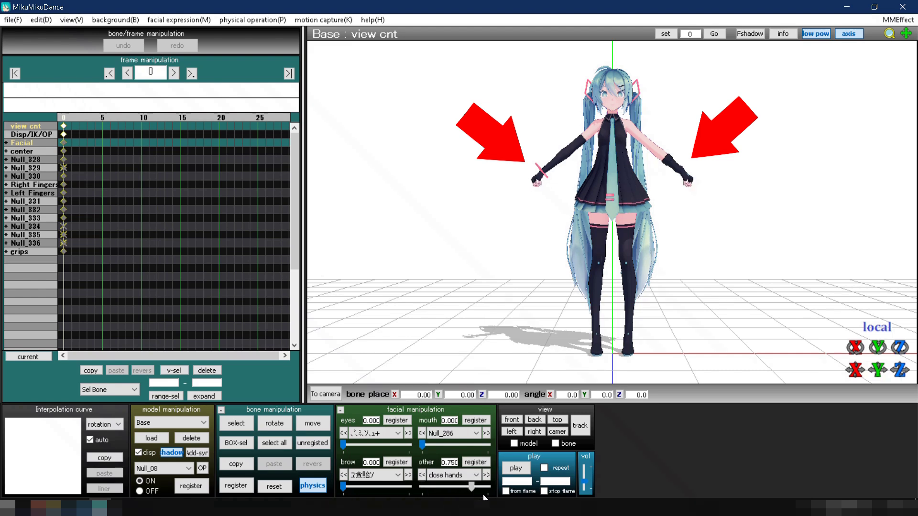
left_click_drag(421, 486, 487, 487)
Keyframe 'close hands' at full strength 1.000 on frame 15
left_click(182, 113)
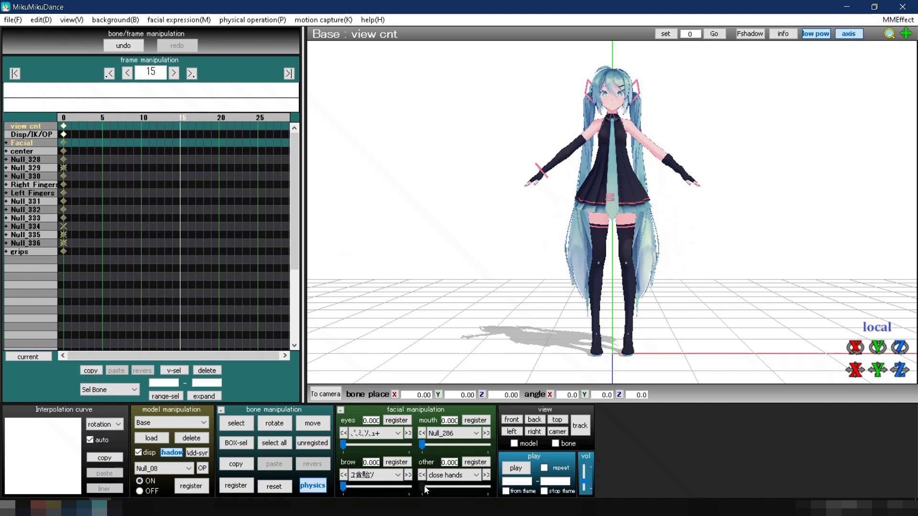
left_click_drag(422, 487, 487, 487)
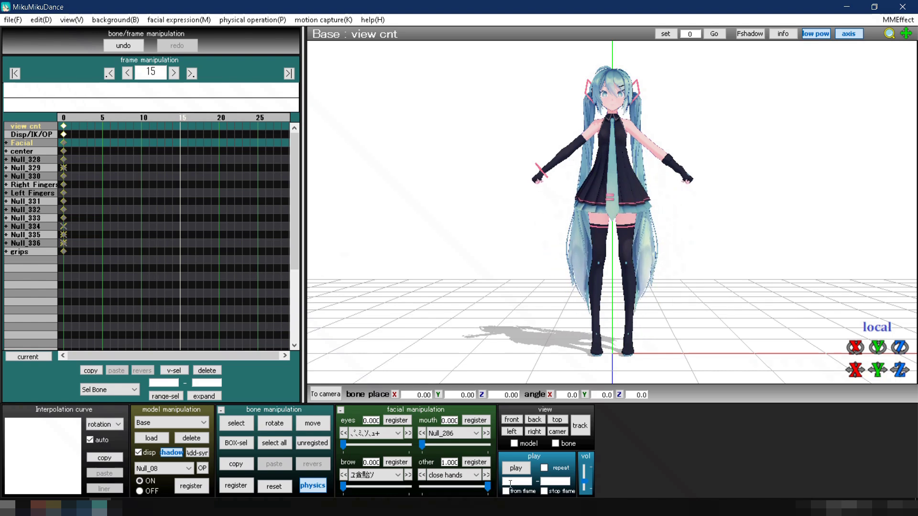
left_click(476, 462)
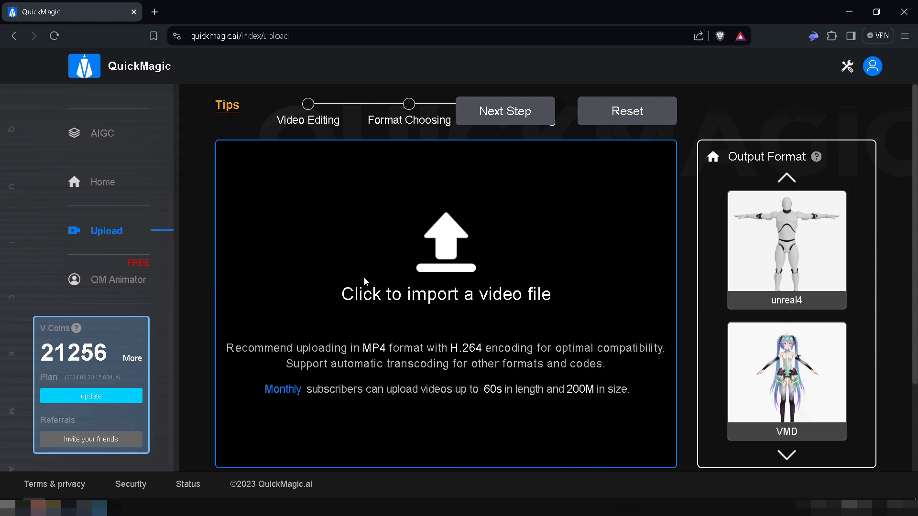
Upload the hip_hop_dance1 video, detect the dancer, and assign VMD output to them
left_click(363, 277)
double_click(239, 136)
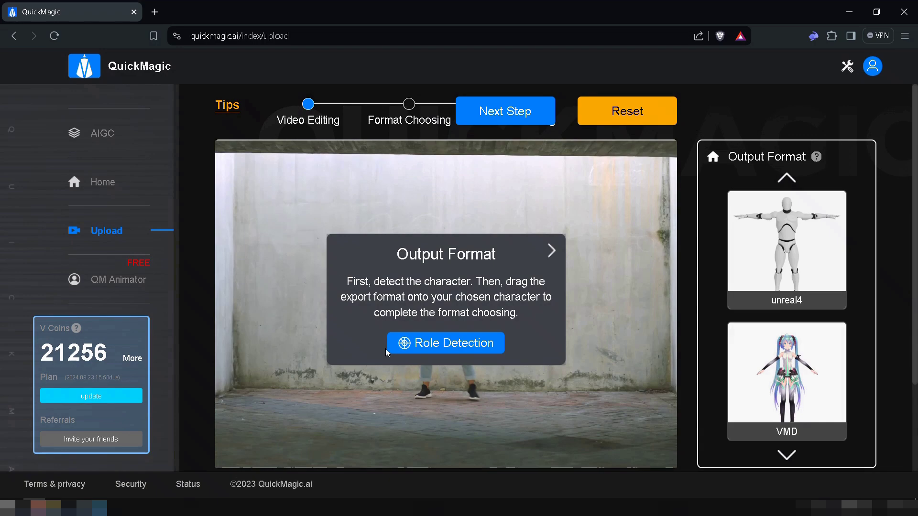
left_click(432, 343)
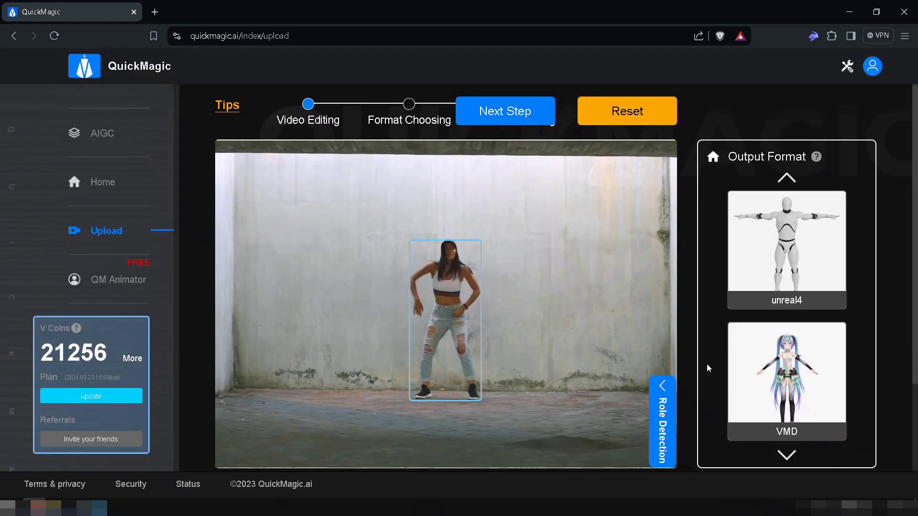
left_click_drag(784, 368, 456, 310)
Generate hand-only motion and open the resulting project's preview
left_click(498, 114)
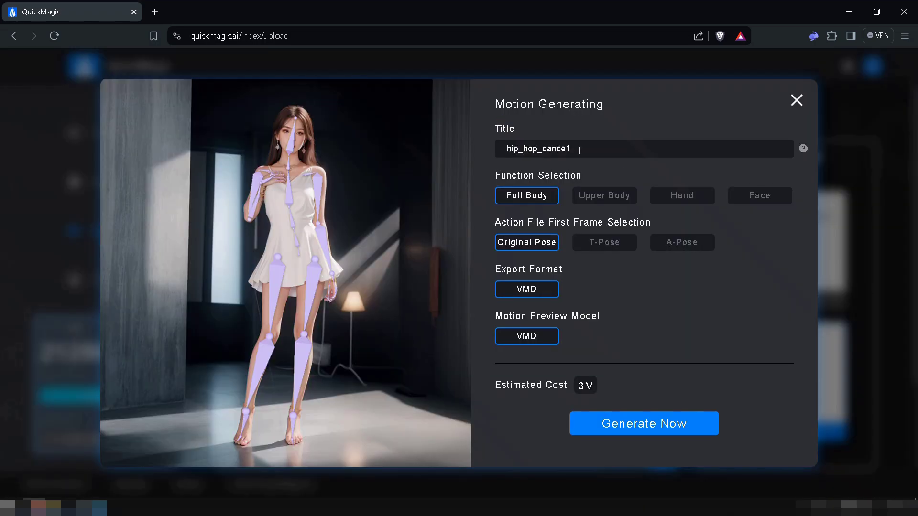
left_click(675, 205)
left_click(638, 423)
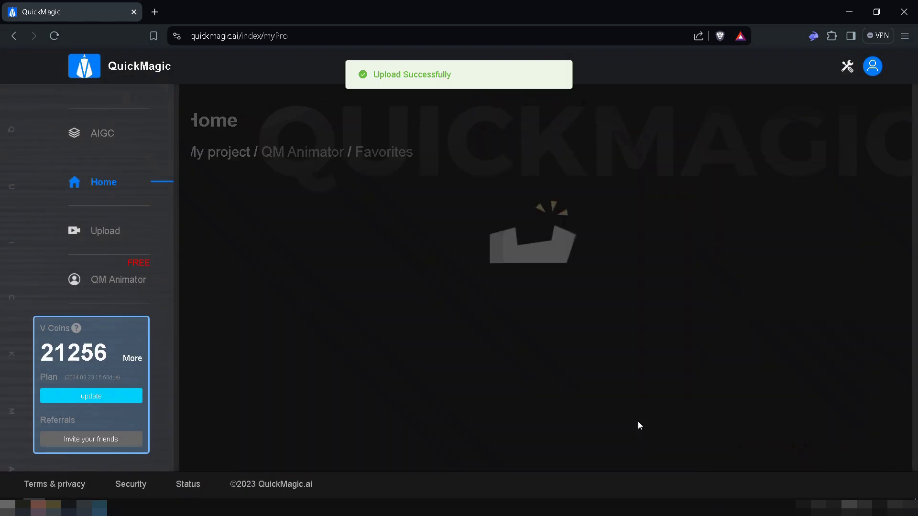
left_click(278, 240)
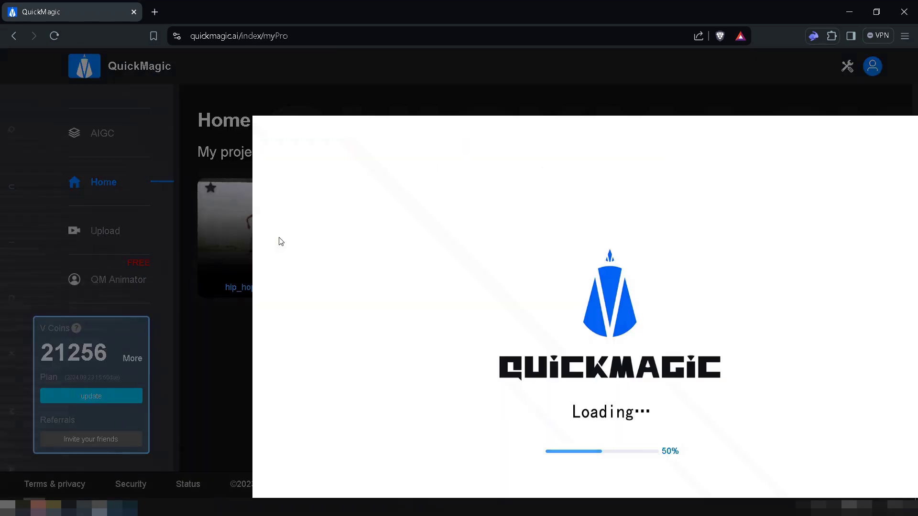